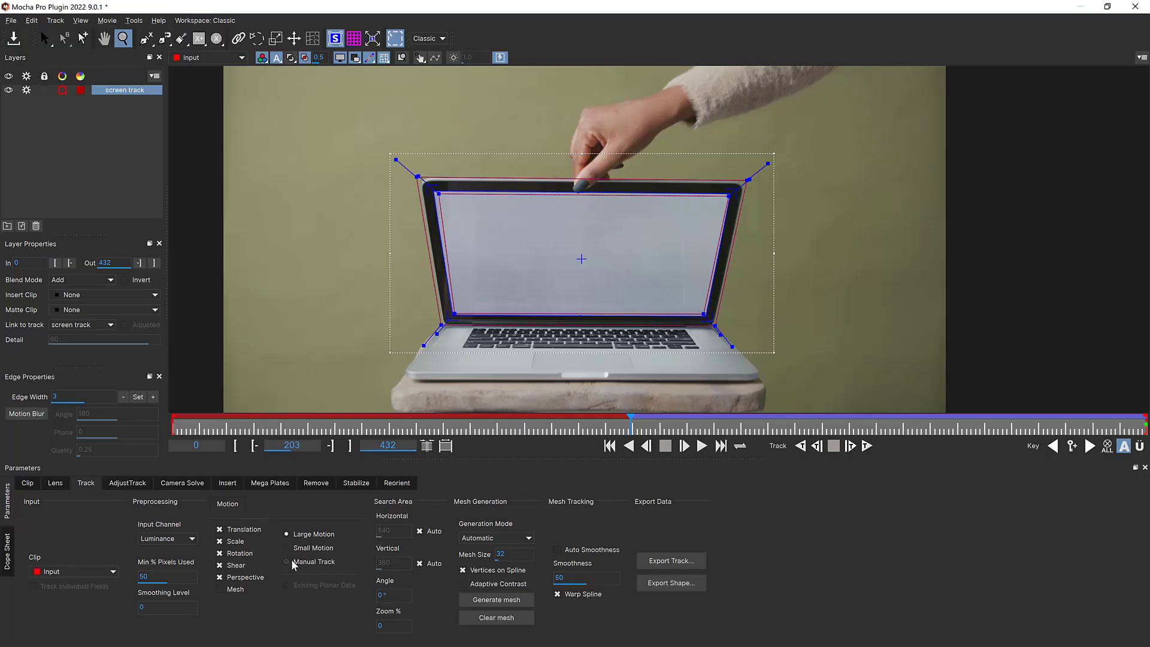
Drag Mocha Pro onto the laptop footage layer and launch its tracking interface.
left_click(292, 563)
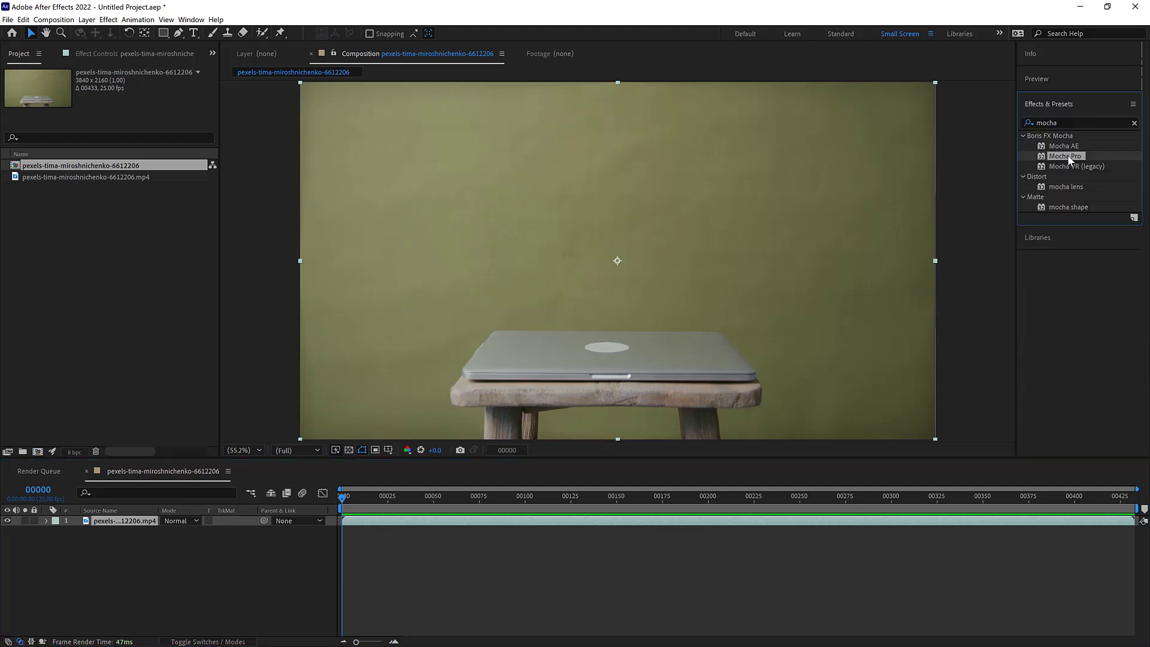
mouse_move(1067, 155)
left_mouse_down()
mouse_move(146, 451)
mouse_move(120, 520)
left_mouse_up()
left_click(85, 118)
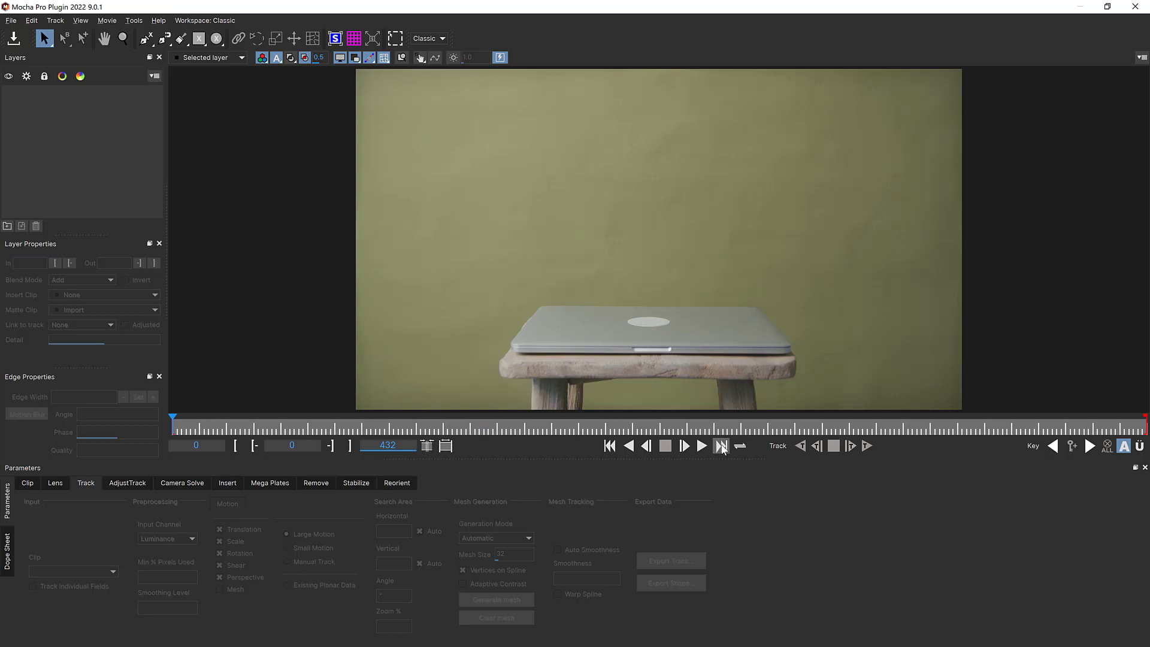
On the last frame, draw a rectangular X-spline around the open laptop screen.
left_click(722, 447)
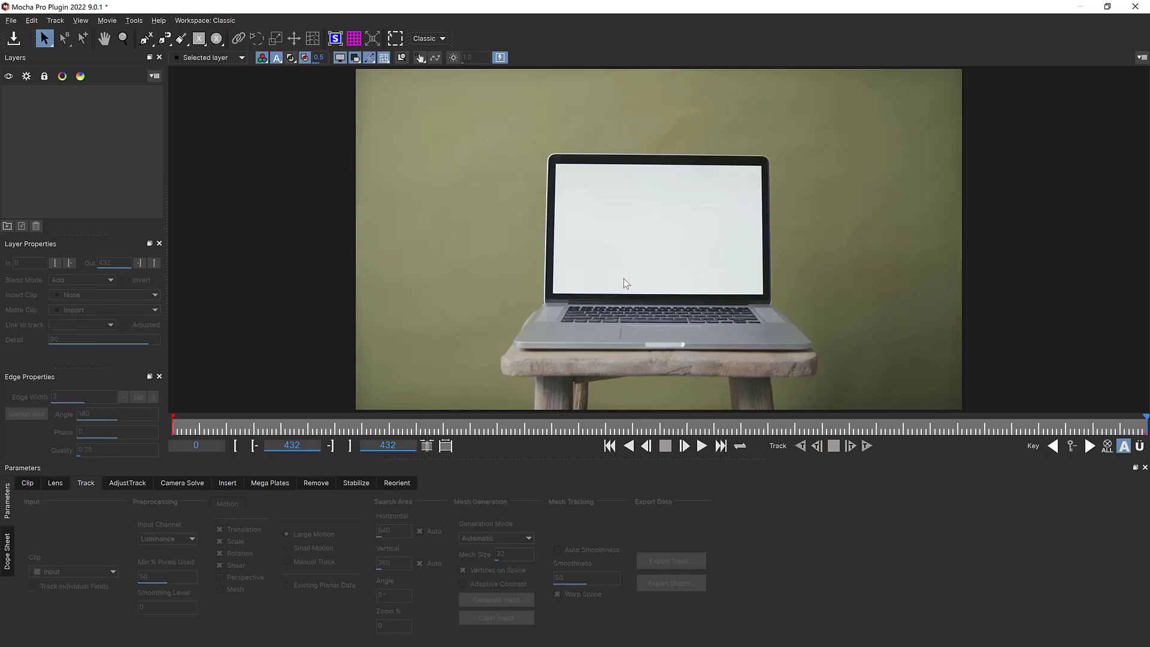
left_click(197, 39)
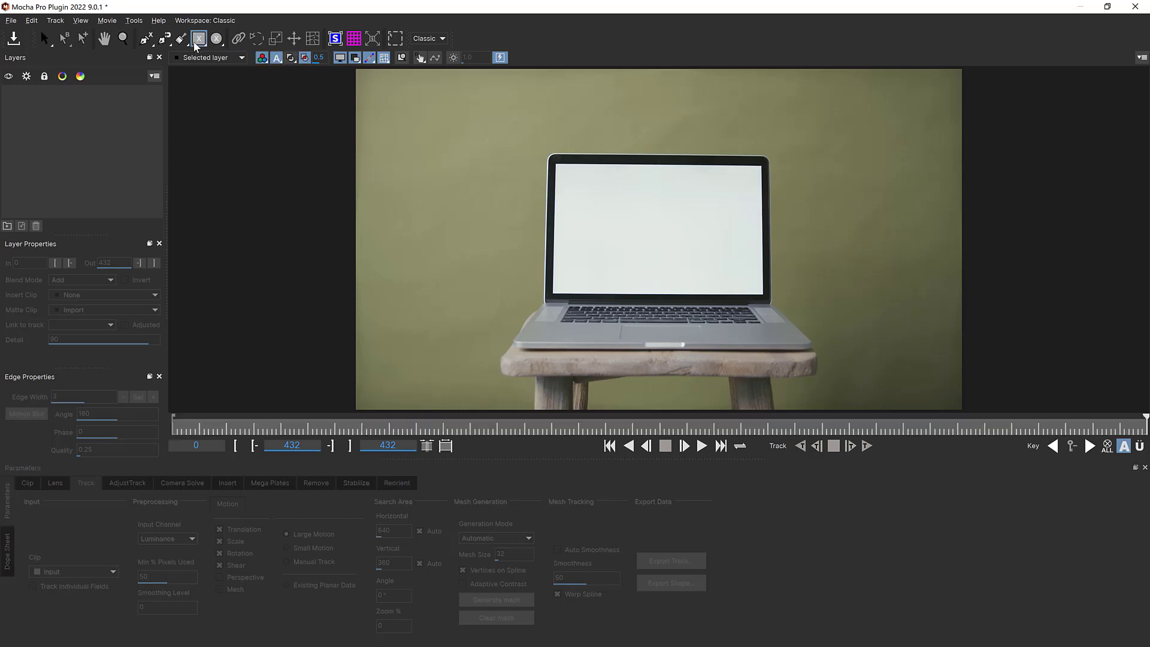
left_click_drag(540, 147, 775, 307)
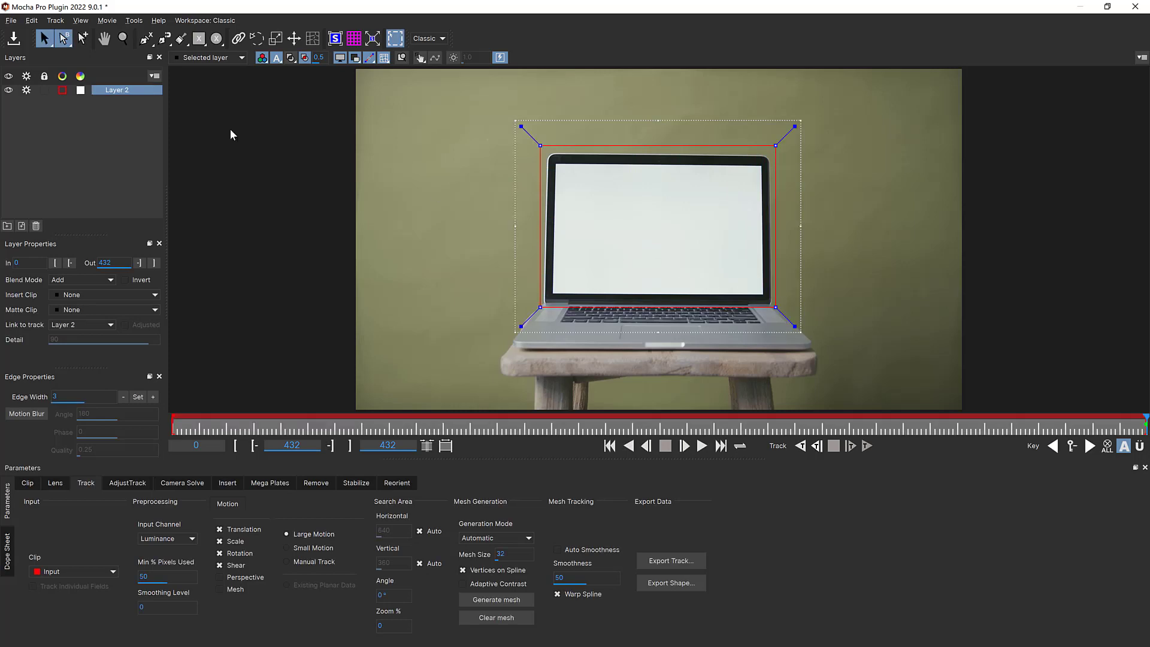
Rename the layer 'screen track' and pull its top corners onto the screen edges.
double_click(122, 90)
type("screen track")
key("Return")
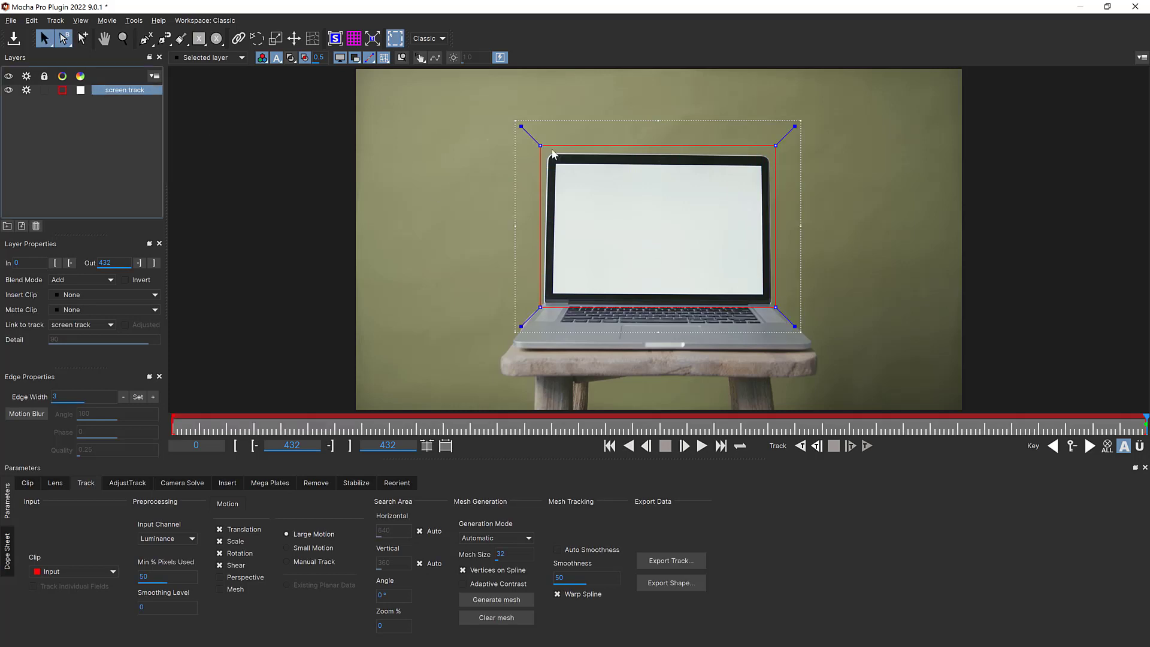
left_click_drag(536, 146, 546, 152)
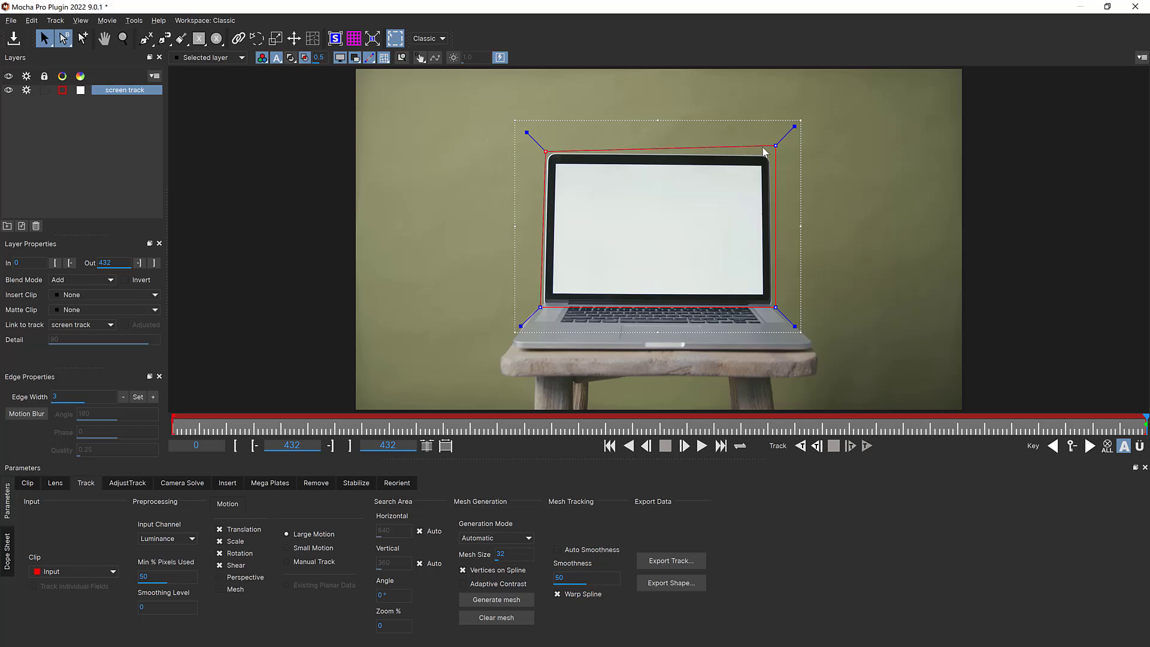
left_click_drag(773, 146, 769, 157)
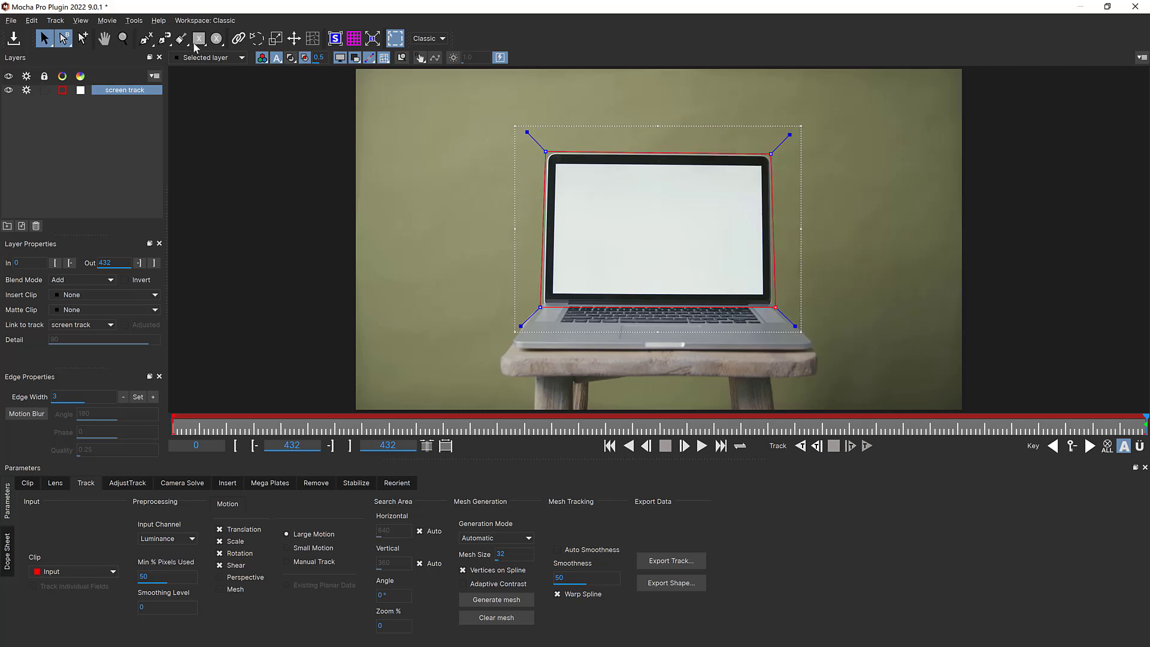
Add an inner X+ rectangle over the screen area and adjust its corners.
left_click(193, 44)
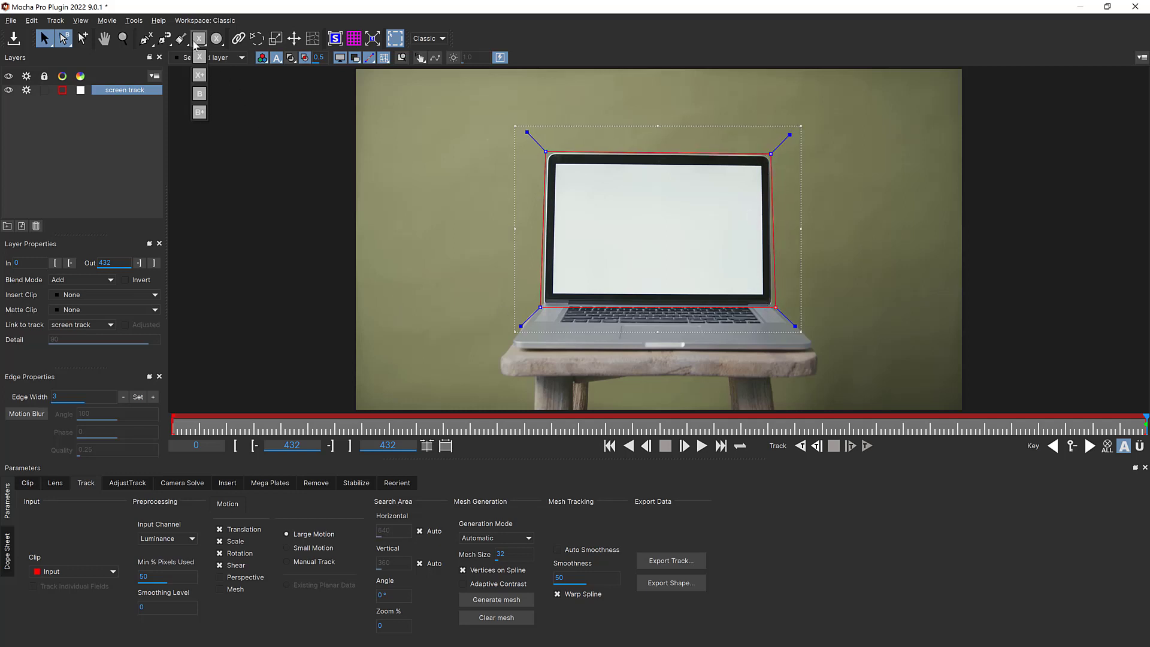
left_click(201, 79)
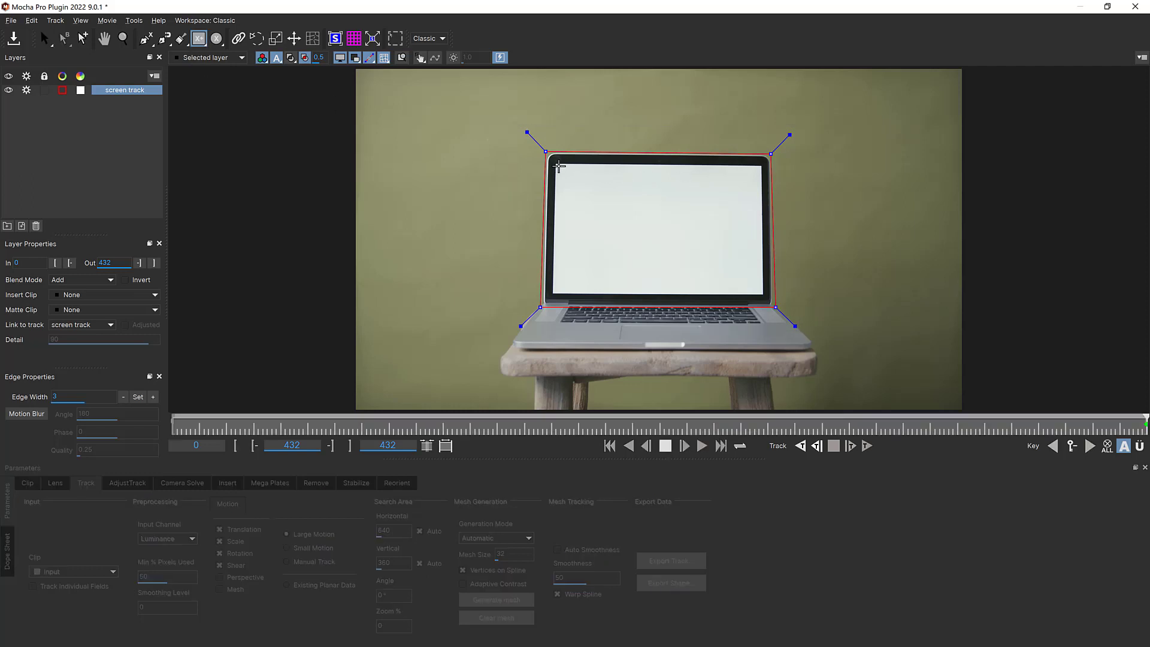
left_click_drag(633, 226, 758, 289)
left_click_drag(756, 166, 761, 166)
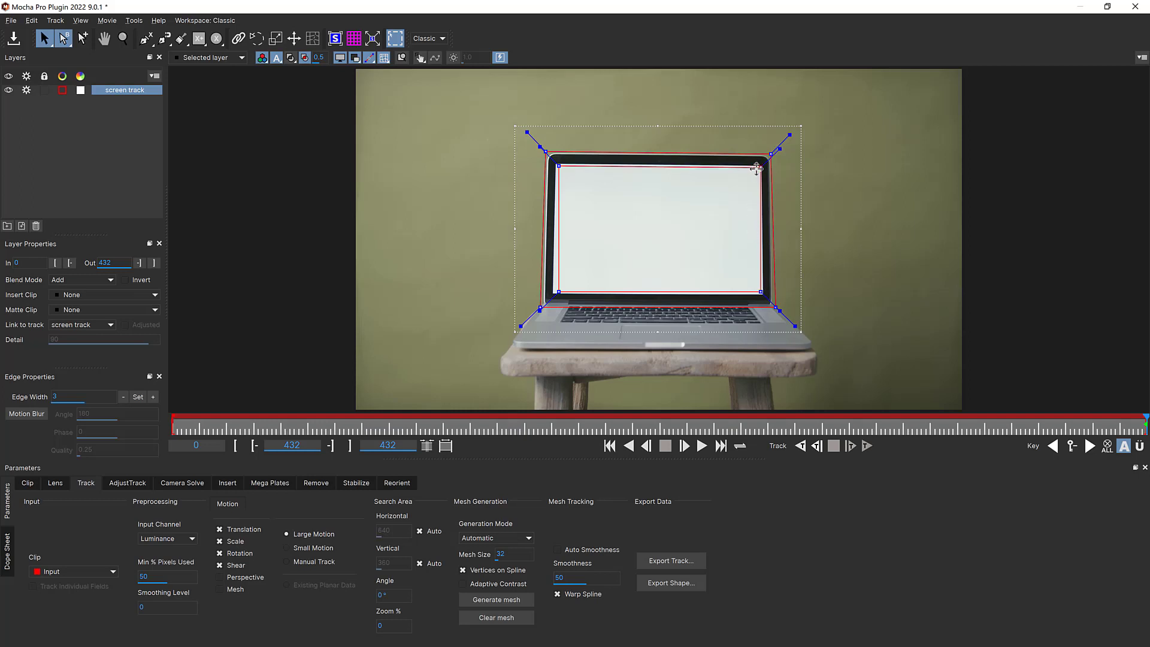
left_click_drag(558, 292, 555, 290)
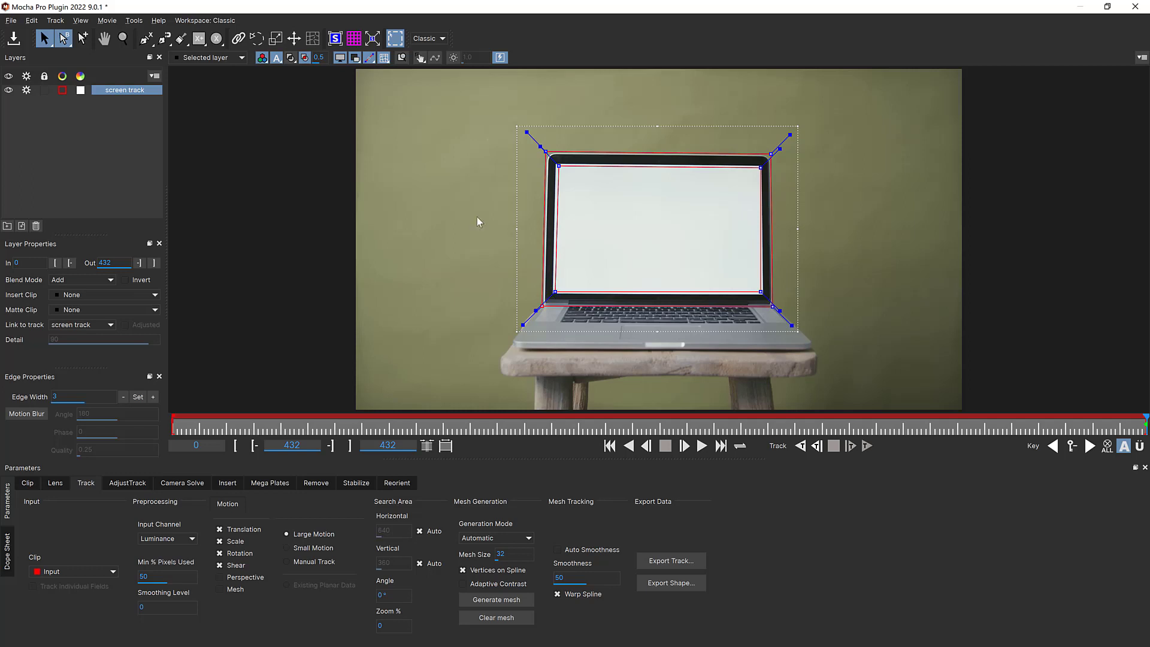
Show the matte, tint the layer dark red, and track it backward.
left_click(290, 59)
left_click(79, 90)
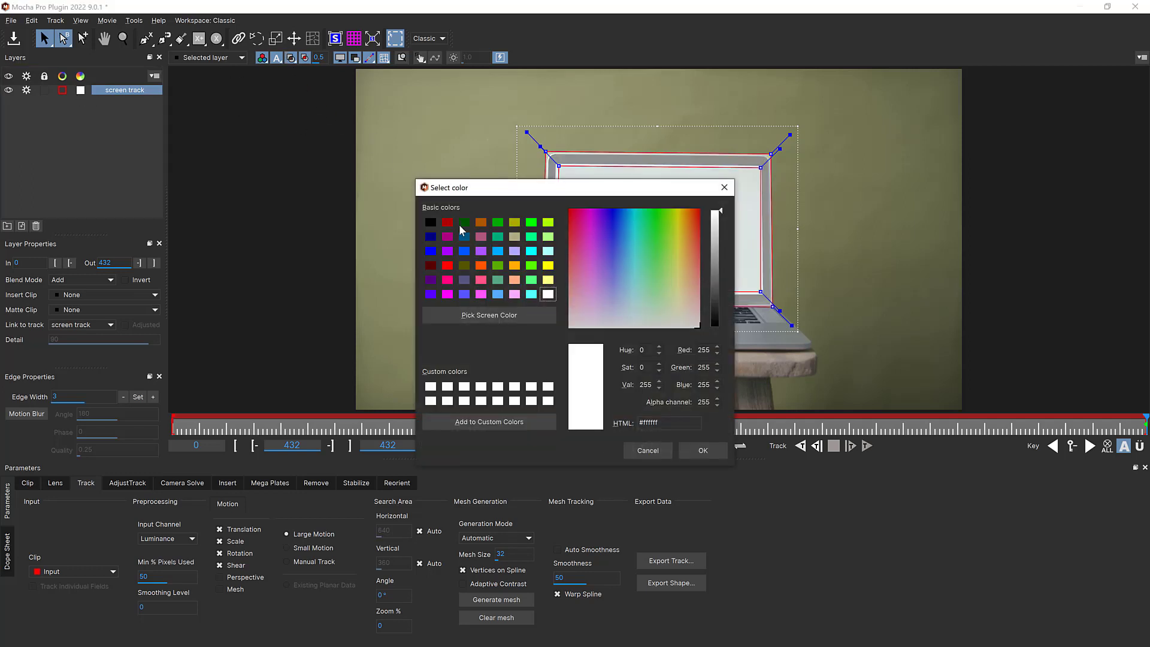
left_click(449, 223)
left_click(692, 449)
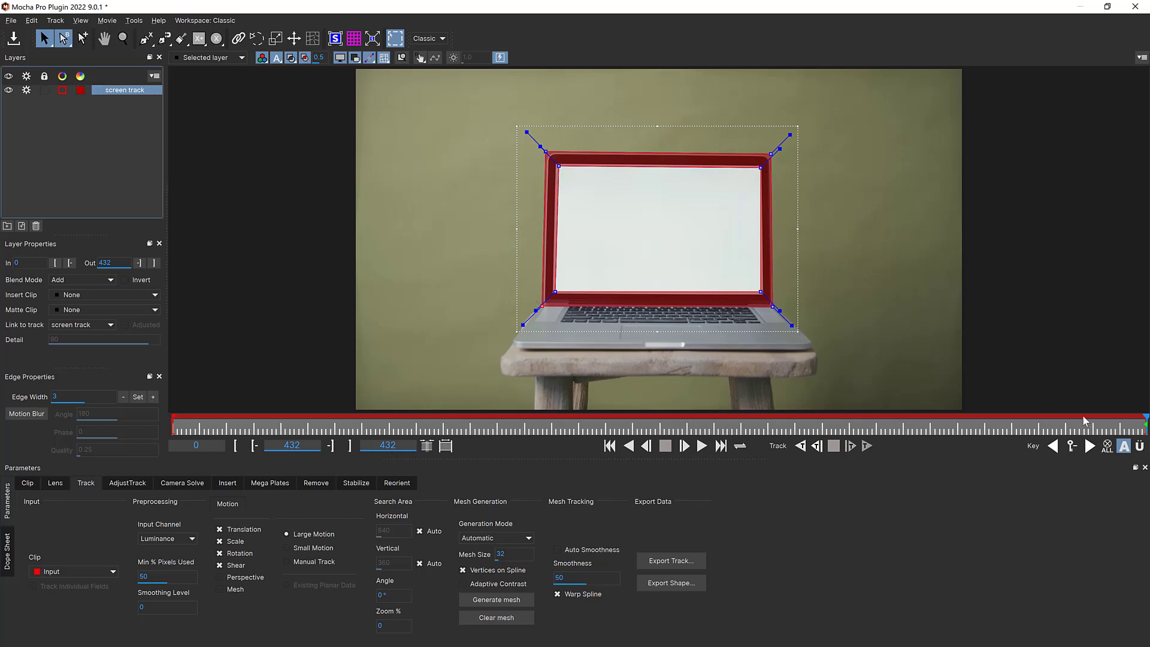
left_click(816, 445)
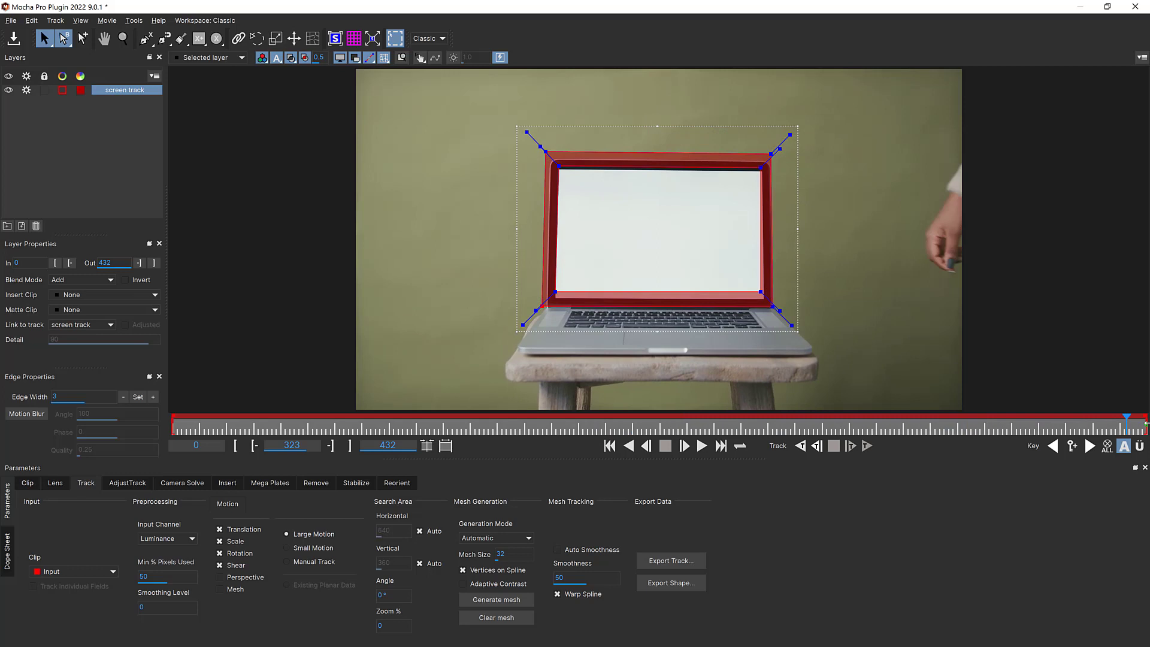
Show the planar surface and snap its four corners to the screen corners.
left_click(336, 41)
left_click_drag(568, 166, 555, 164)
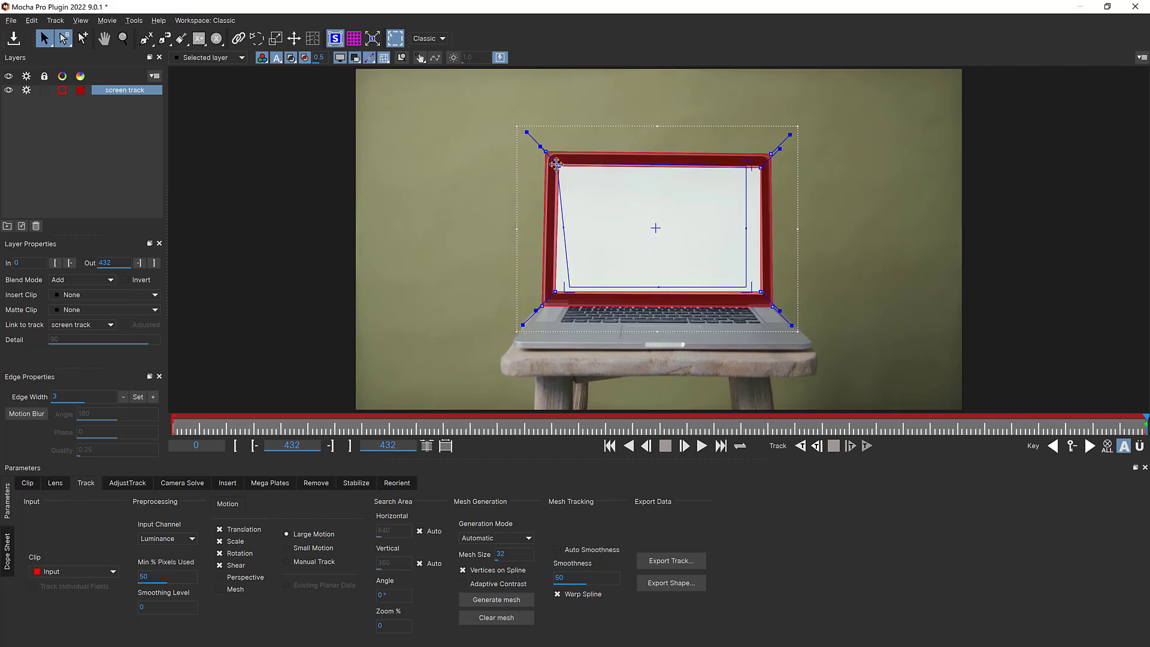
left_click_drag(572, 292, 555, 295)
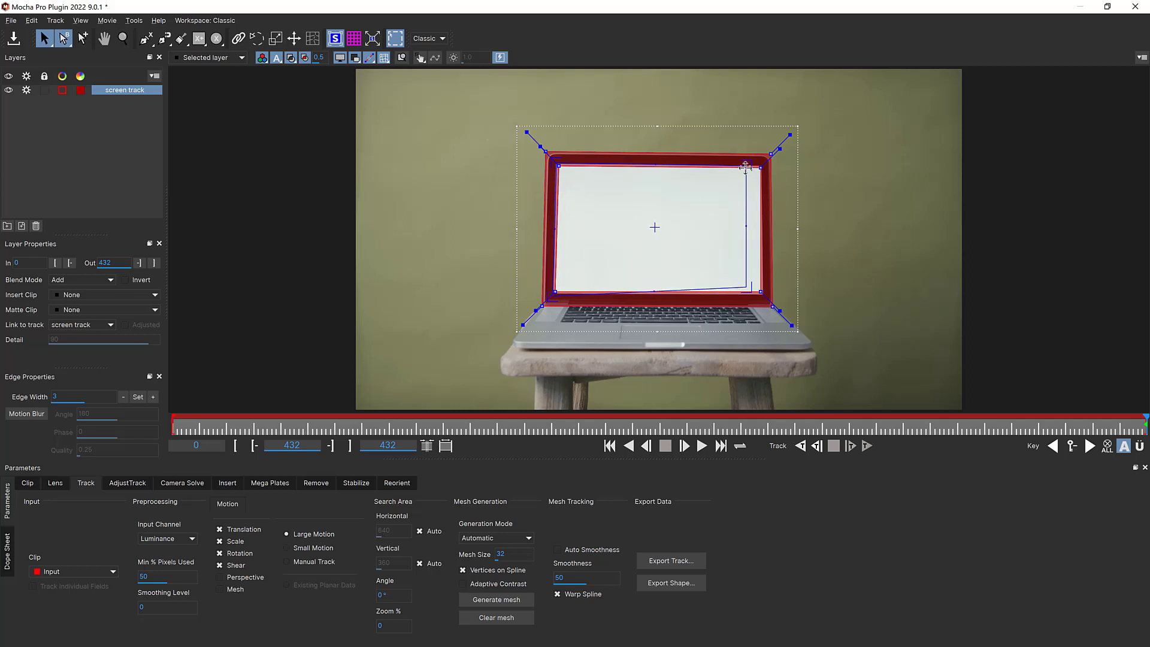
left_click_drag(745, 166, 760, 167)
left_click_drag(745, 287, 760, 292)
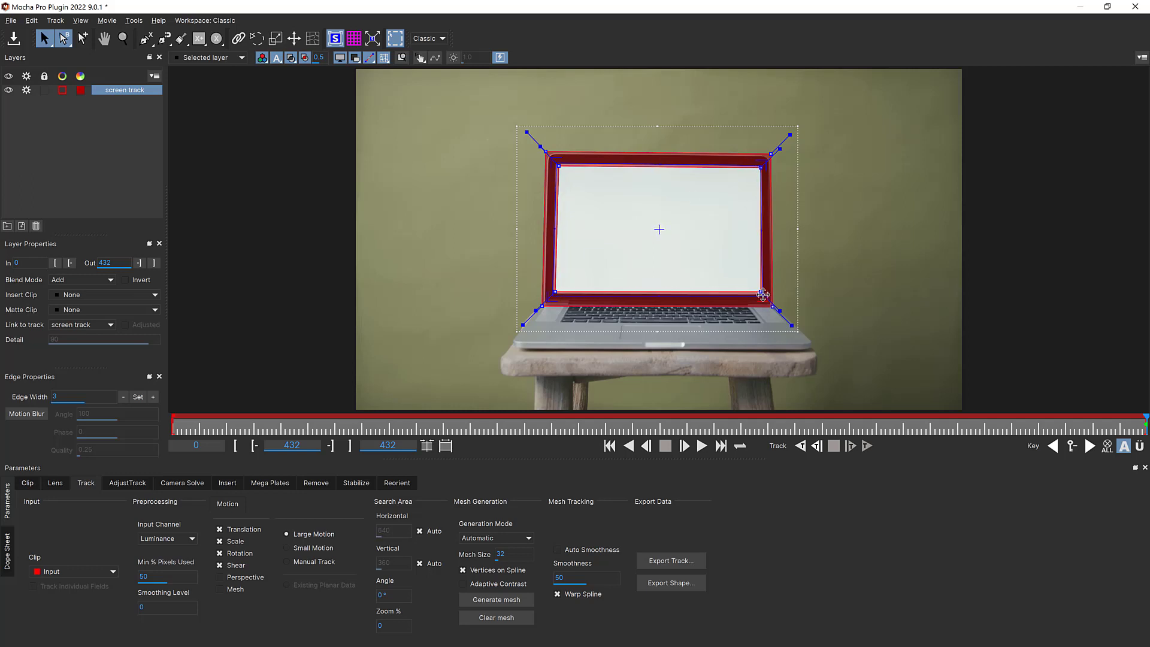
Hide the red matte and refine a surface corner against the screen edge.
left_click(291, 58)
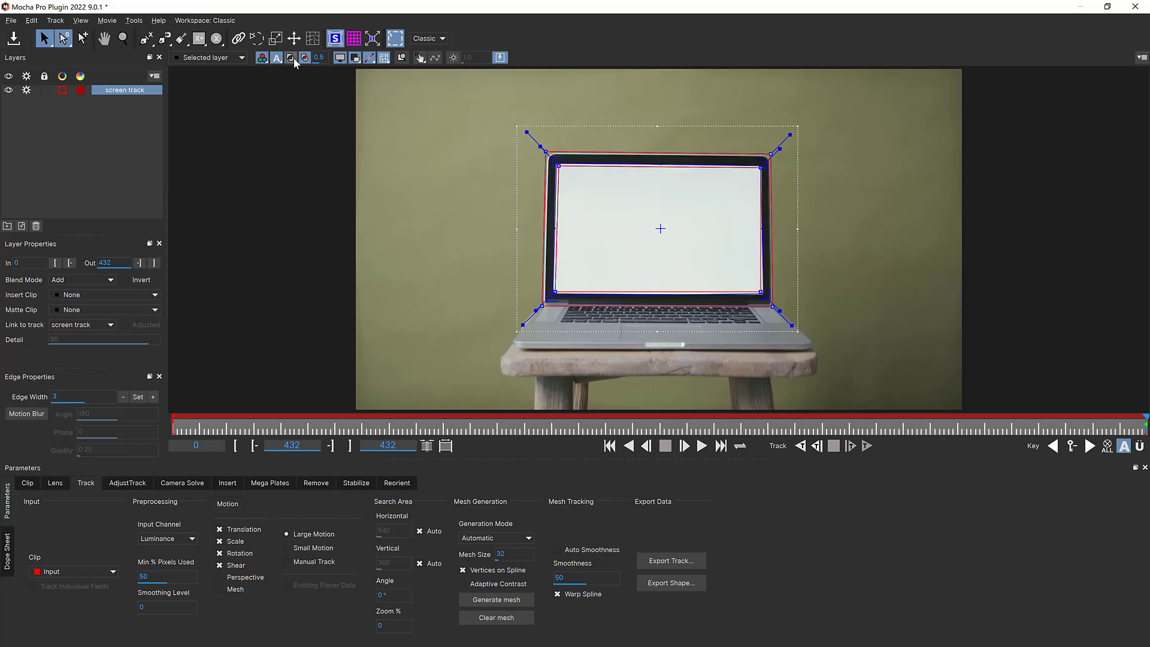
left_click(123, 38)
left_click(593, 179)
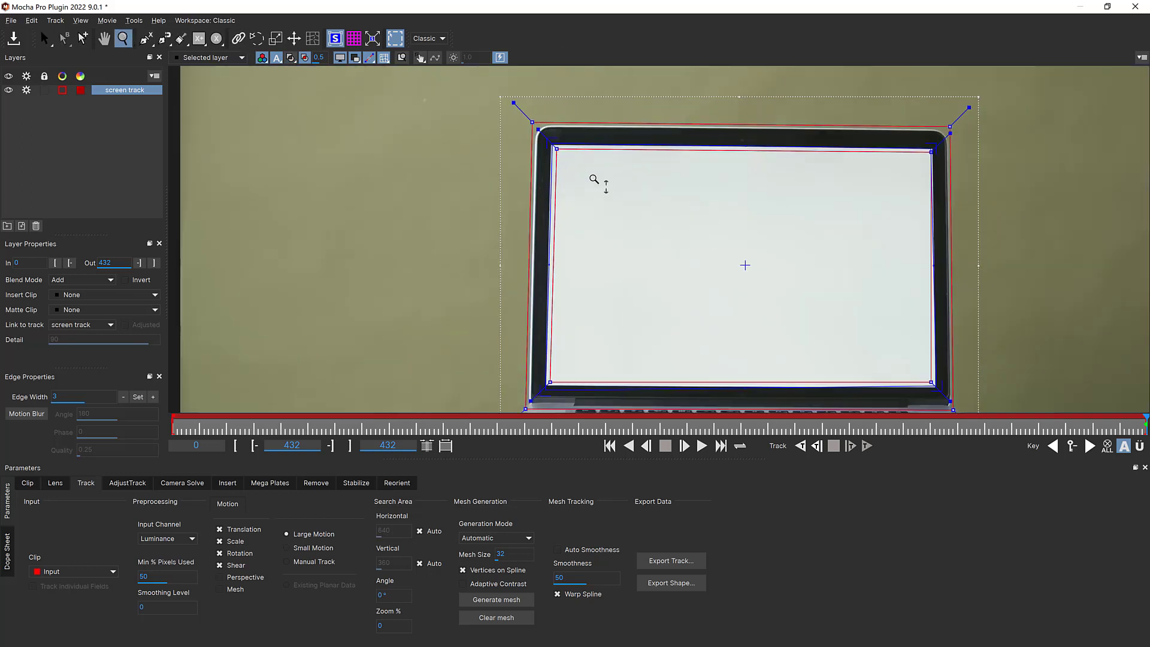
left_click_drag(550, 382, 546, 383)
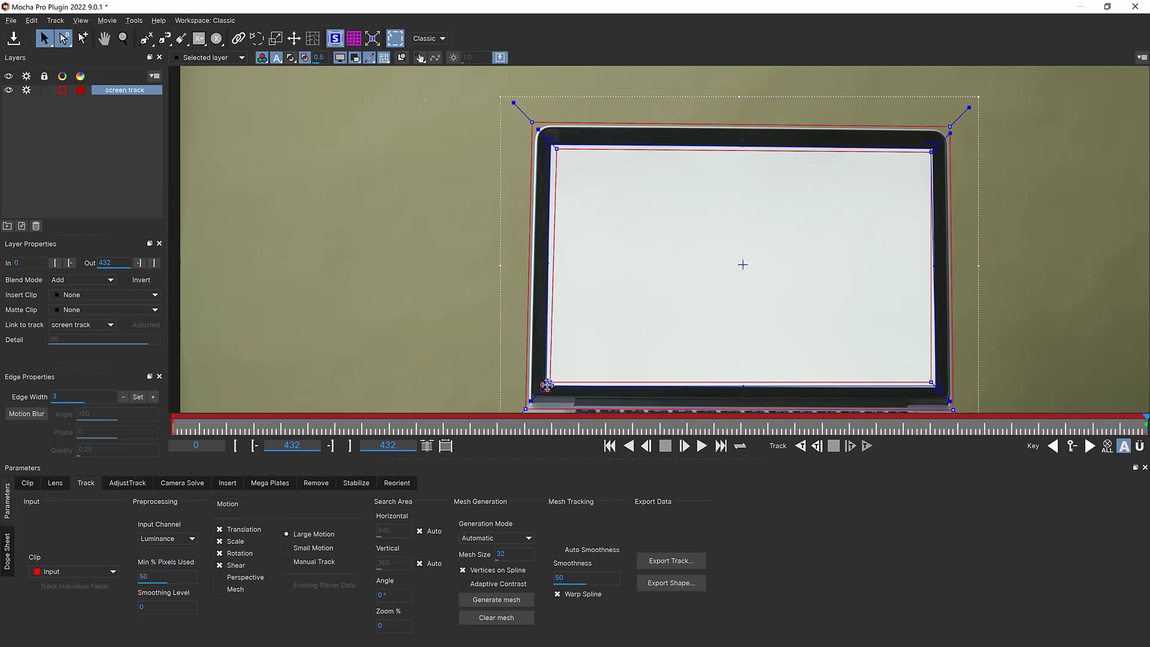
left_click(123, 38)
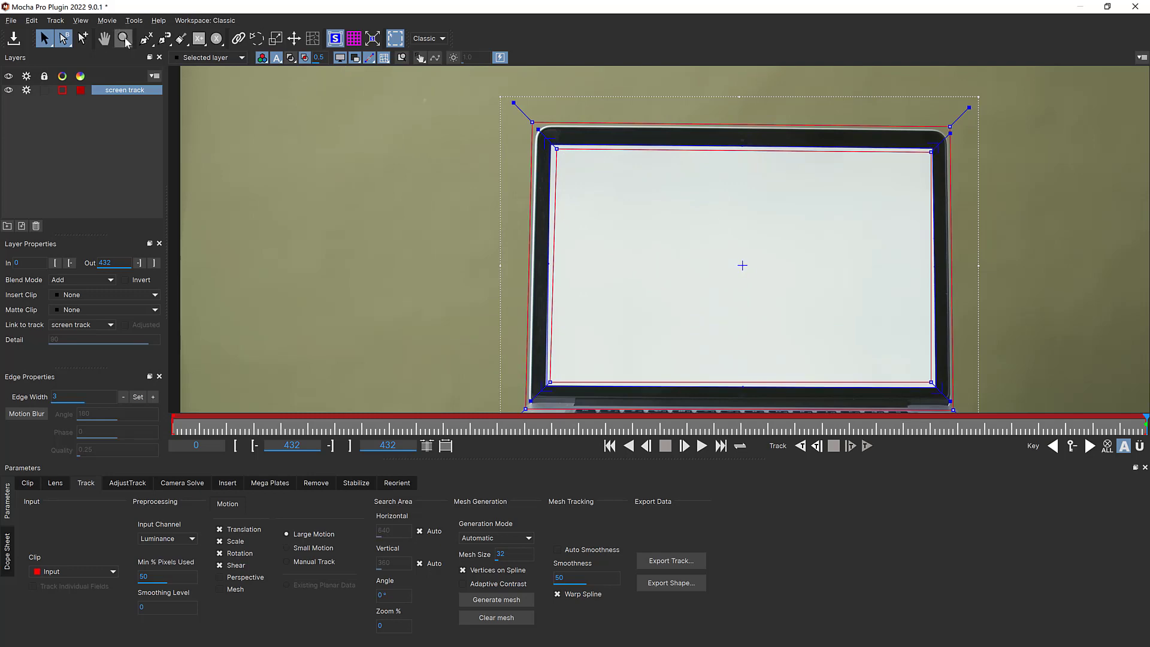
left_click(744, 171, "ctrl")
left_click(774, 216, "ctrl")
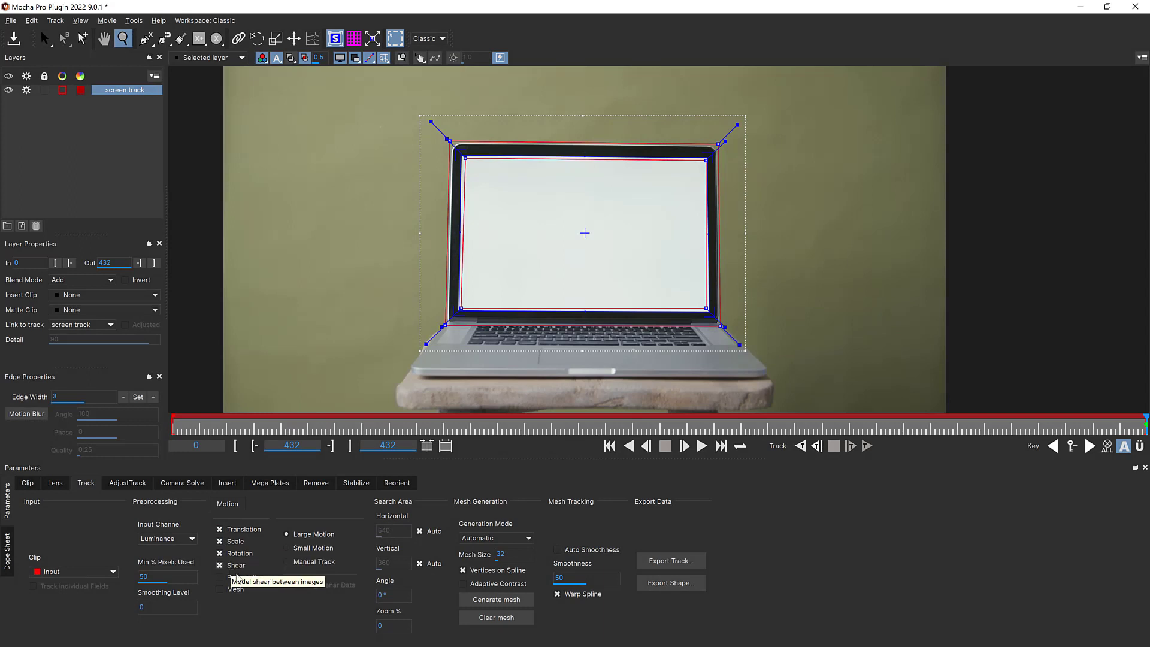
Enable perspective motion and re-run the screen track across the clip.
left_click(221, 577)
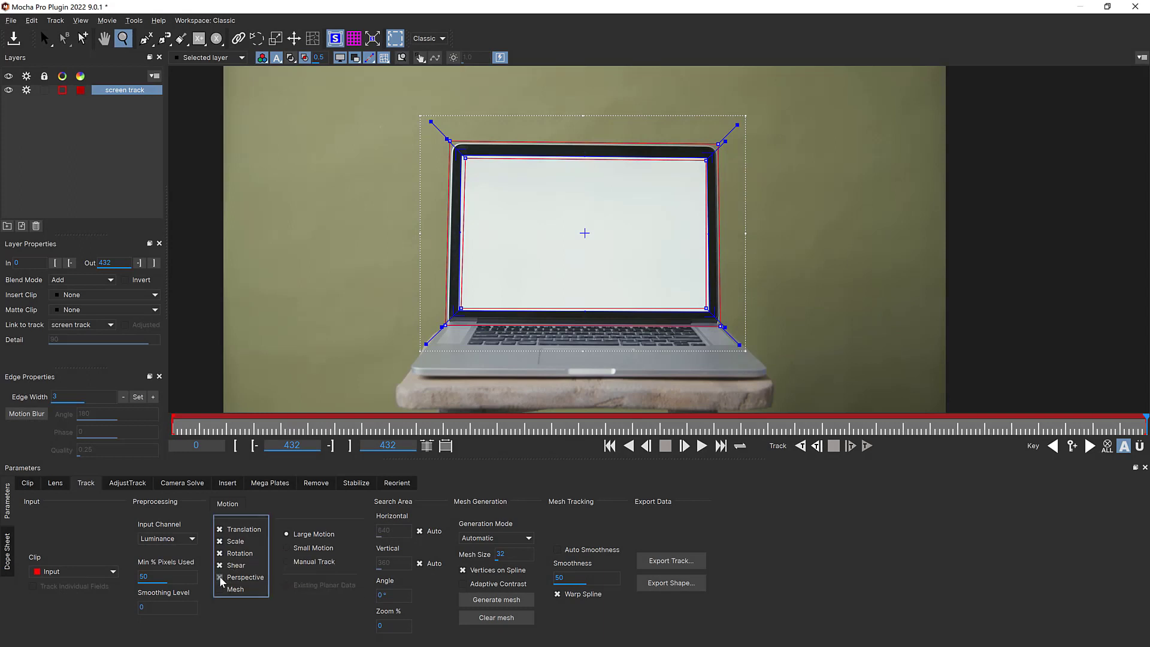
left_click(802, 448)
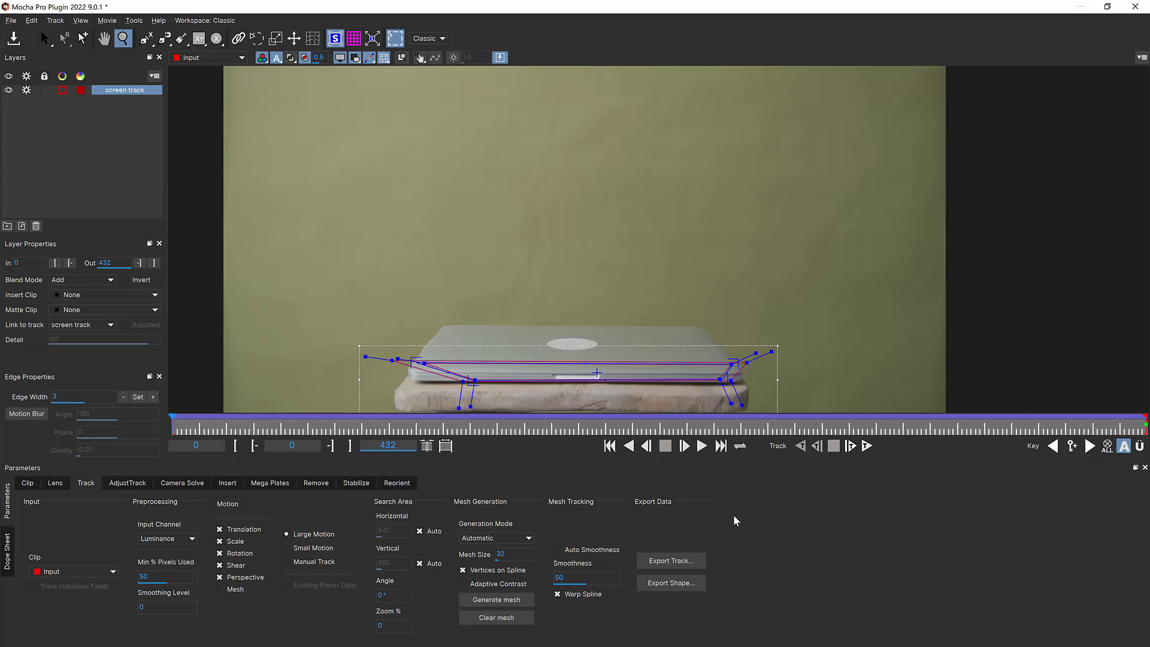
left_click_drag(170, 421, 585, 425)
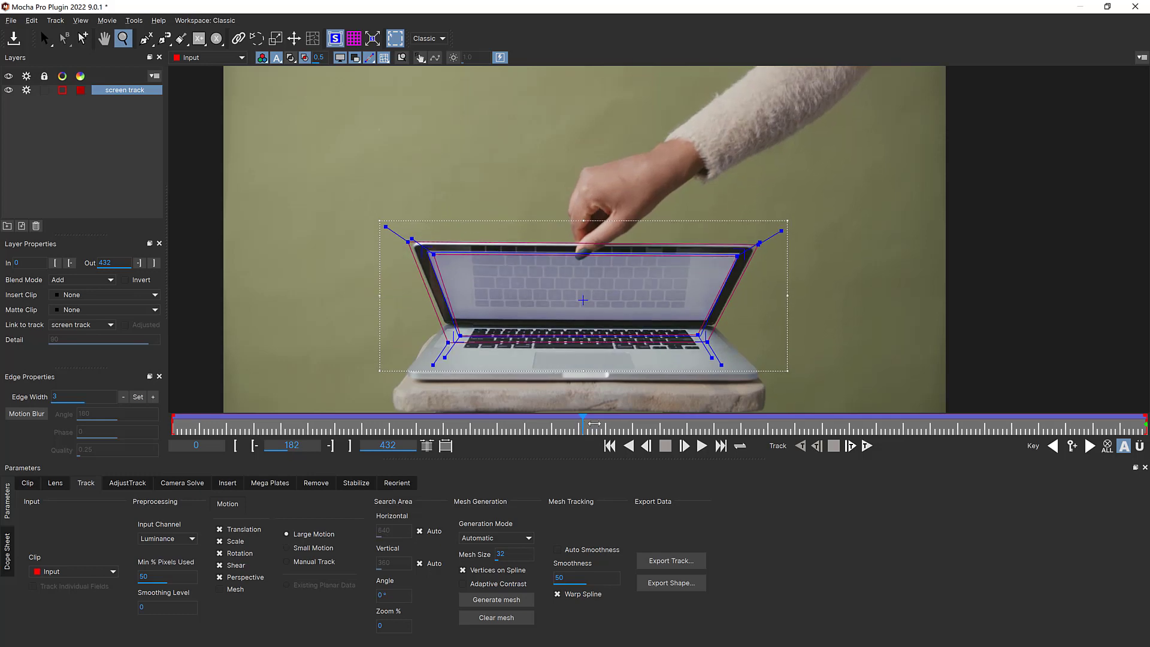
Move the clip to frame 202 and show the screen track's Dope Sheet.
left_click_drag(585, 422, 630, 416)
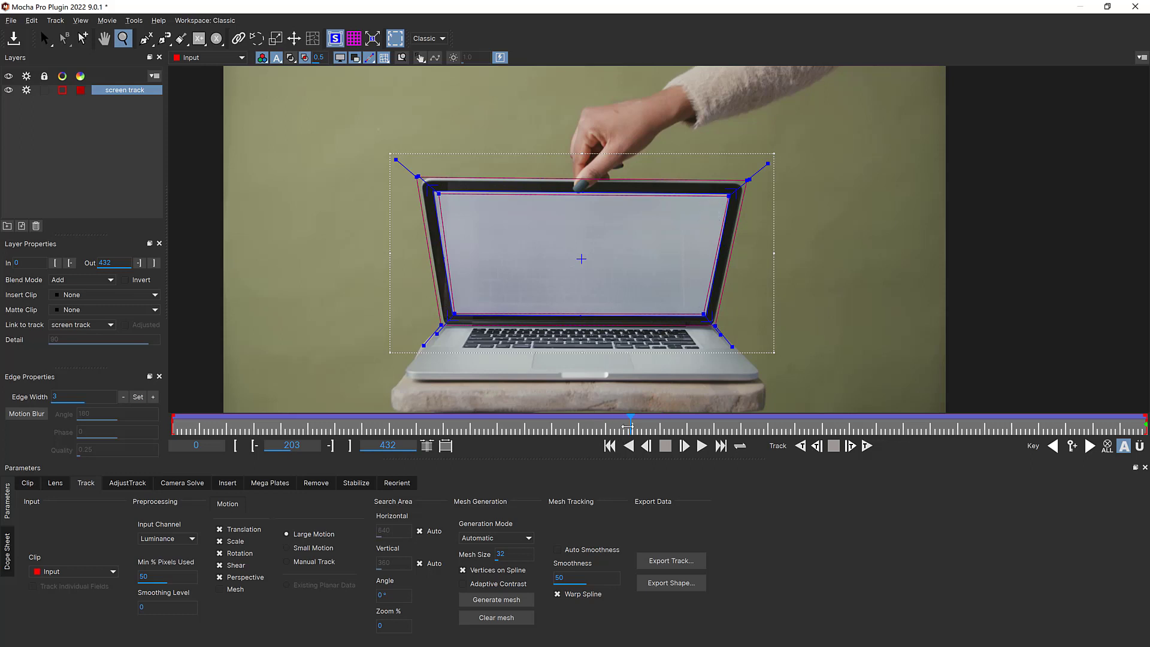
left_click_drag(626, 428, 625, 429)
left_click(7, 550)
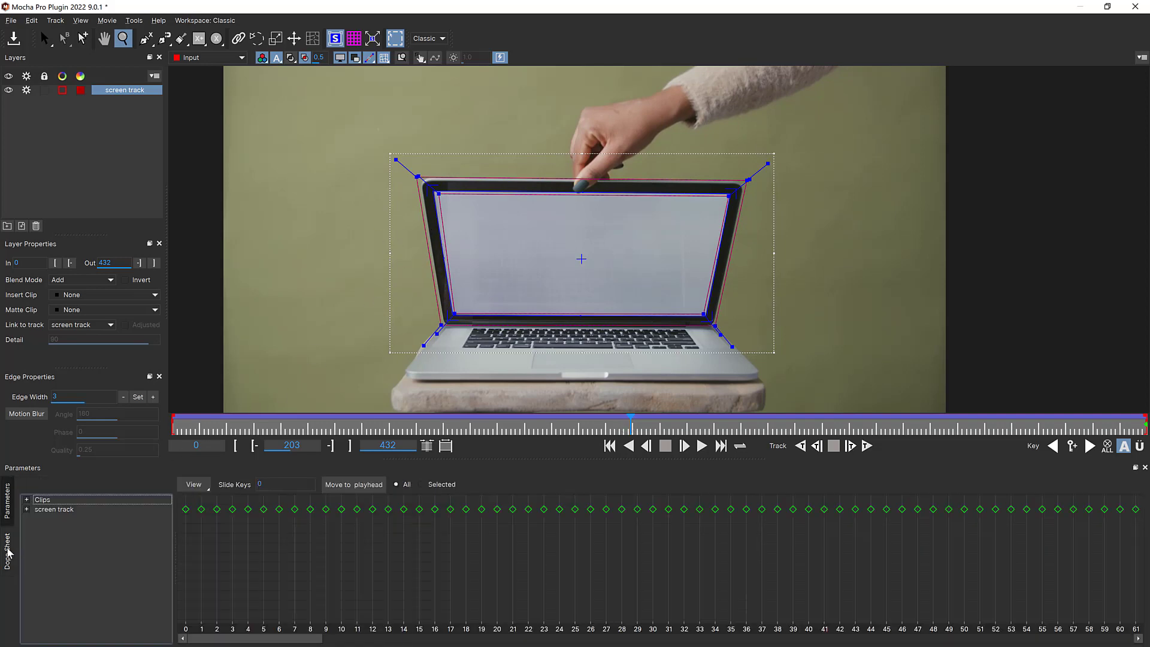
Expand screen track's Track channels and select the keys before frame 202.
left_click(27, 509)
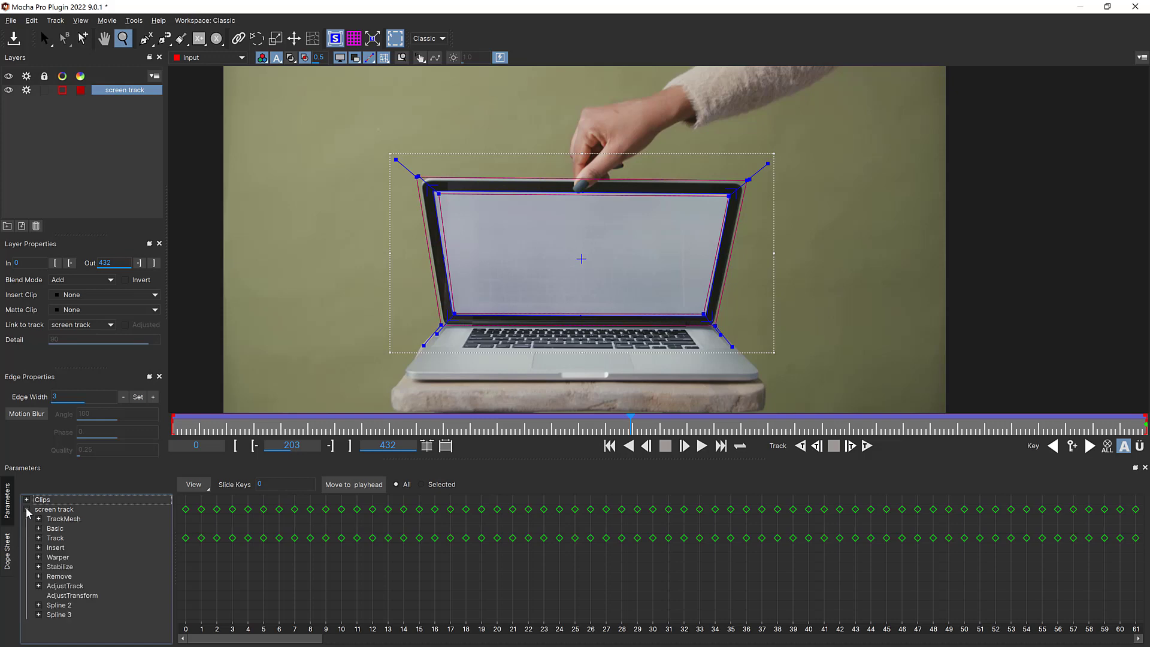
left_click(37, 538)
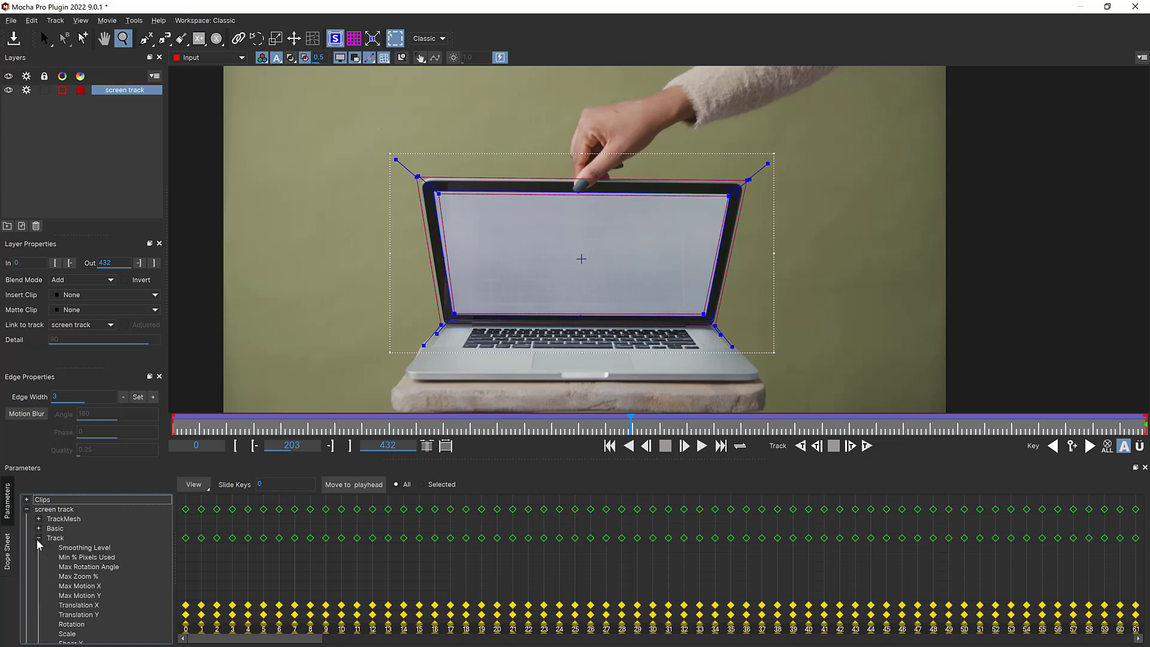
left_click_drag(242, 639, 596, 639)
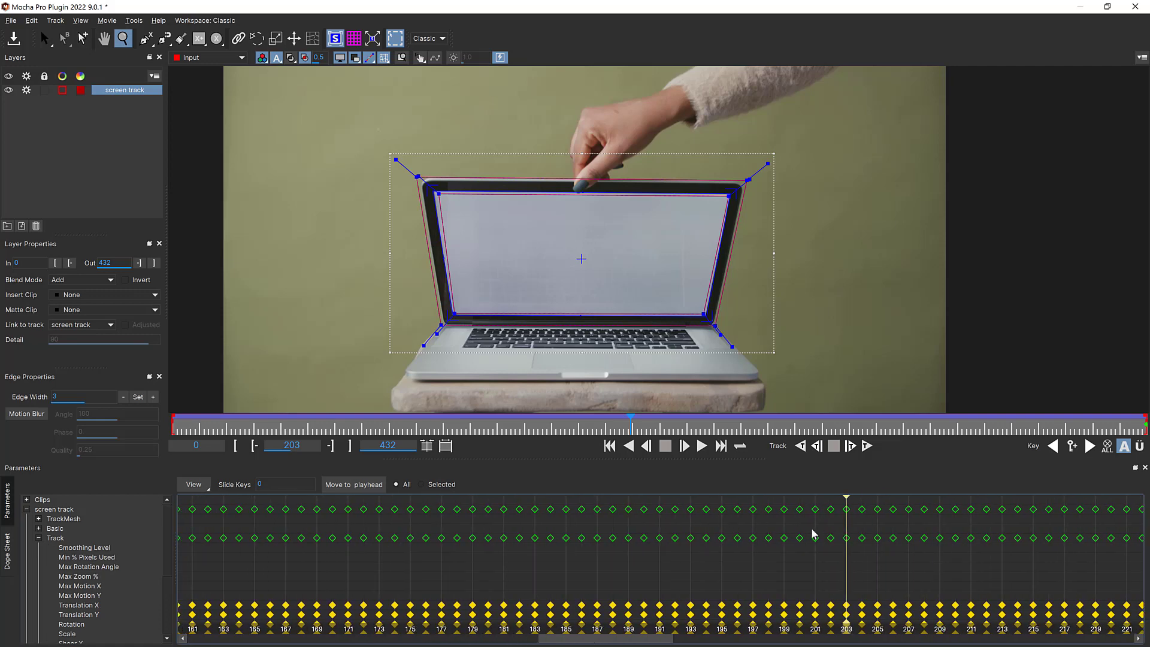
mouse_move(838, 530)
left_mouse_down()
mouse_move(77, 552)
mouse_move(99, 579)
left_mouse_up()
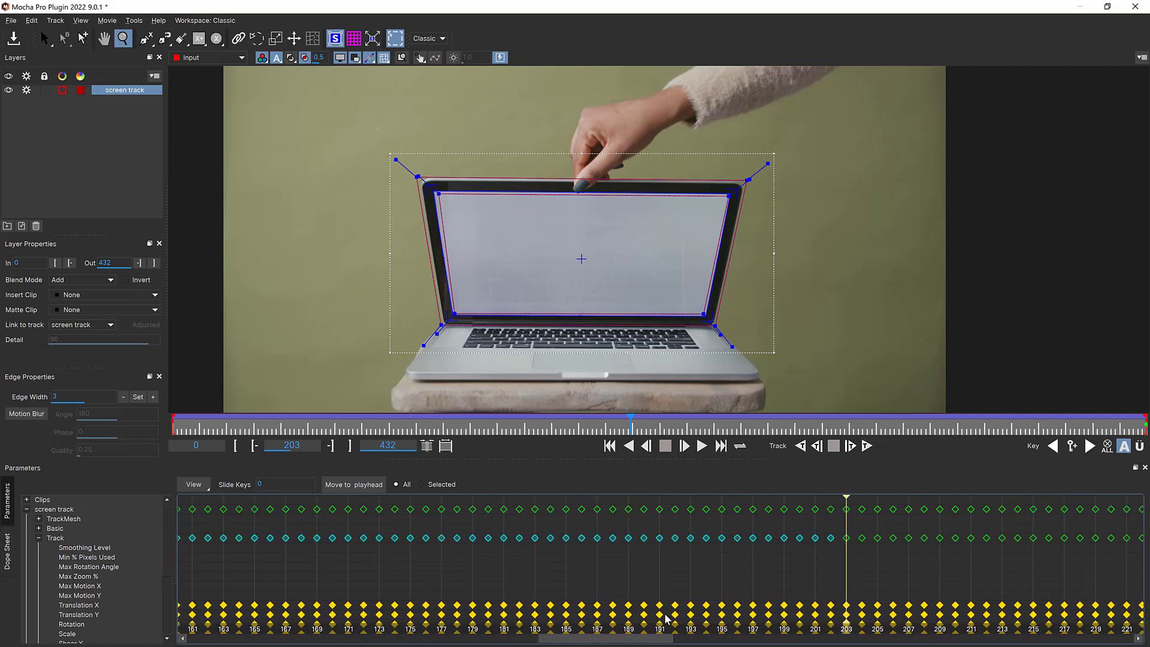
left_click(193, 484)
left_click(202, 504)
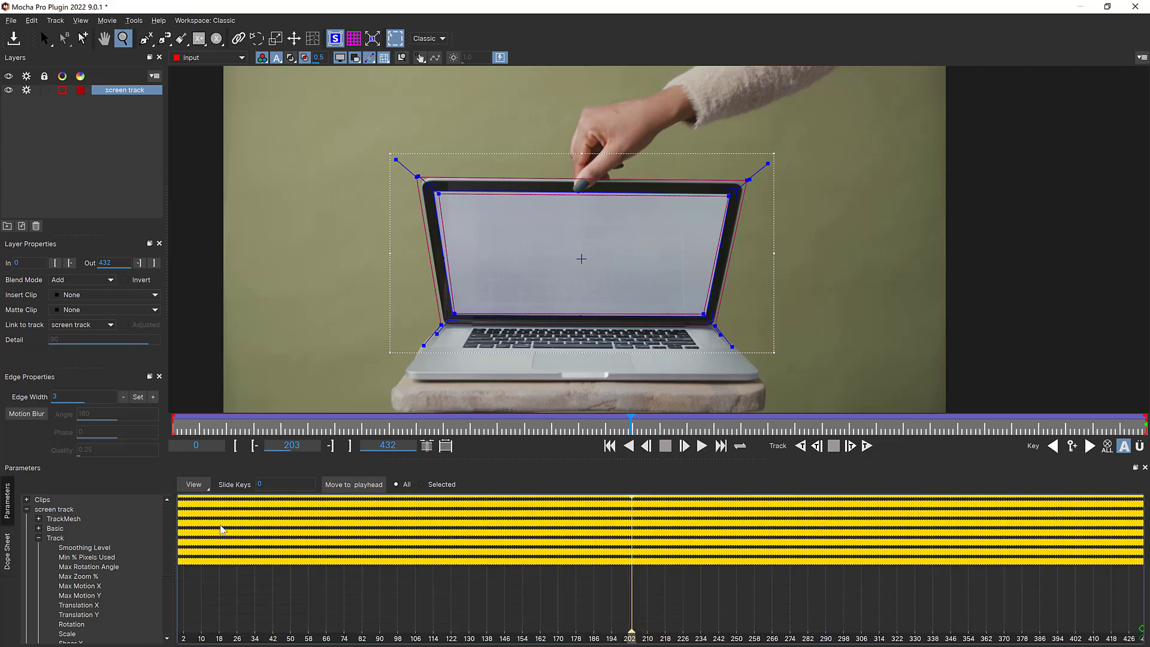
scroll(444, 578, "down", 1)
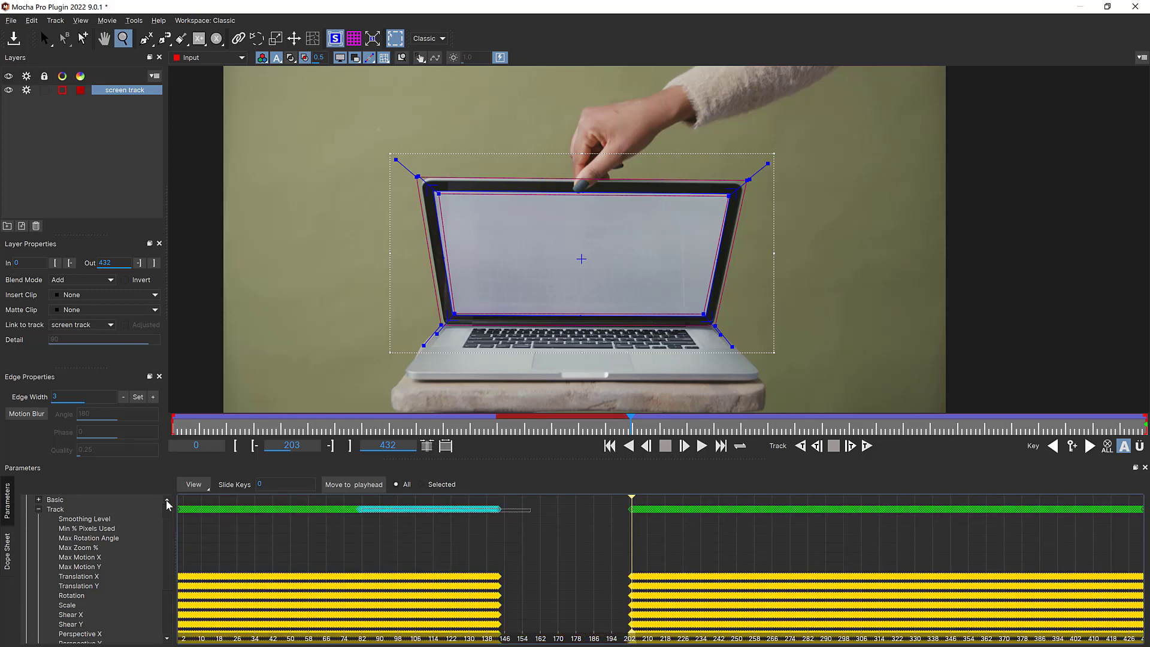
Delete the early tracking keyframes and return to the tracking parameters.
key("ctrl+a")
key("Delete")
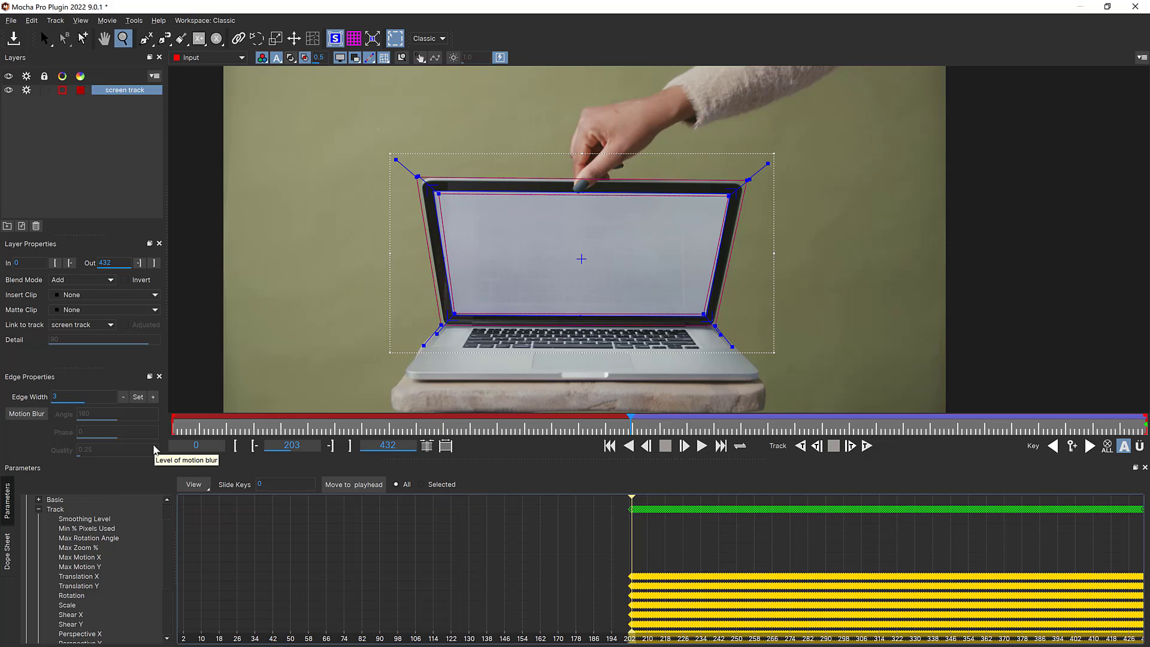
mouse_move(632, 422)
left_mouse_down()
mouse_move(575, 439)
mouse_move(621, 442)
left_mouse_up()
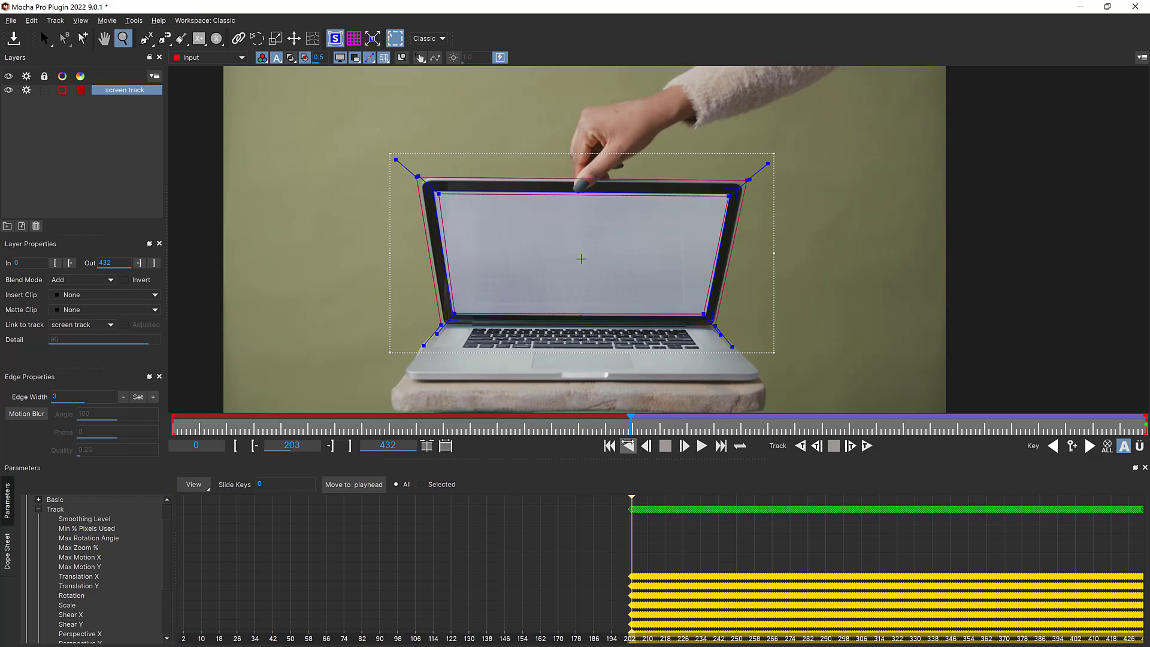
left_click(6, 503)
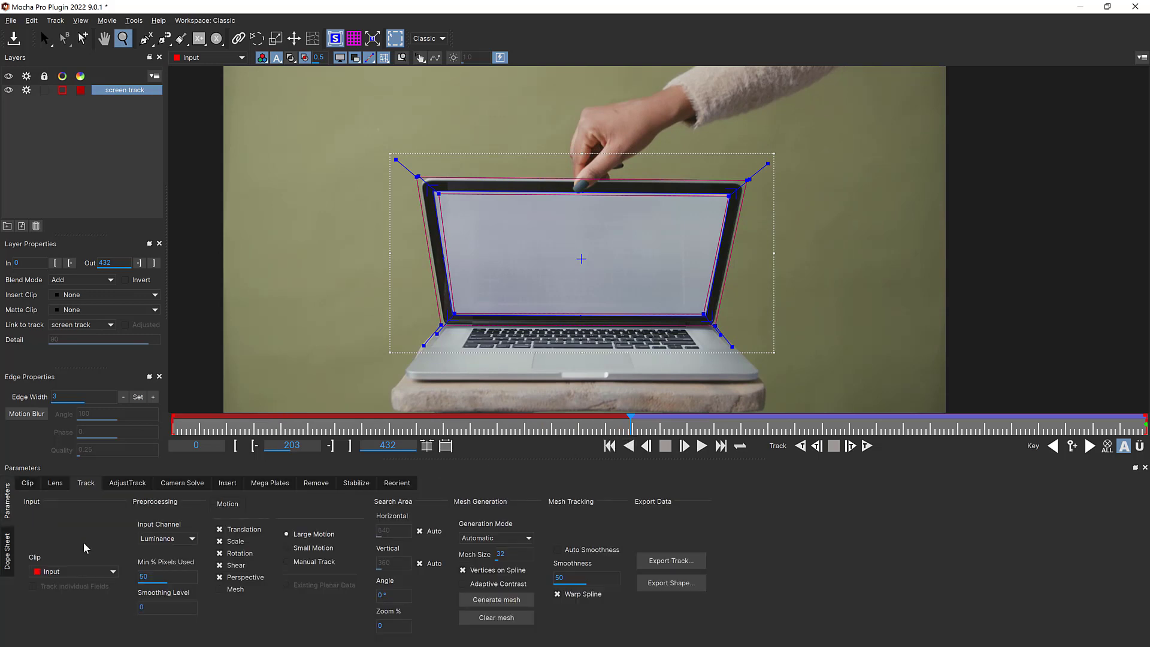
Keep Large Motion, turn off scale tracking, and track the screen shape backward.
left_click(290, 561)
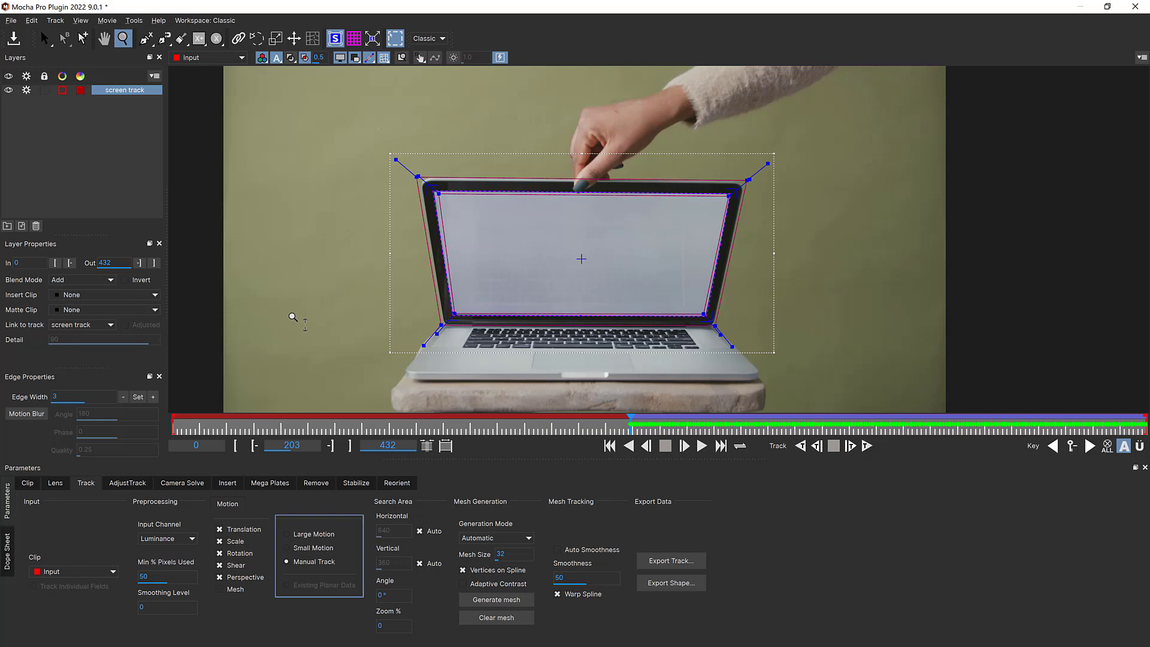
left_click(289, 534)
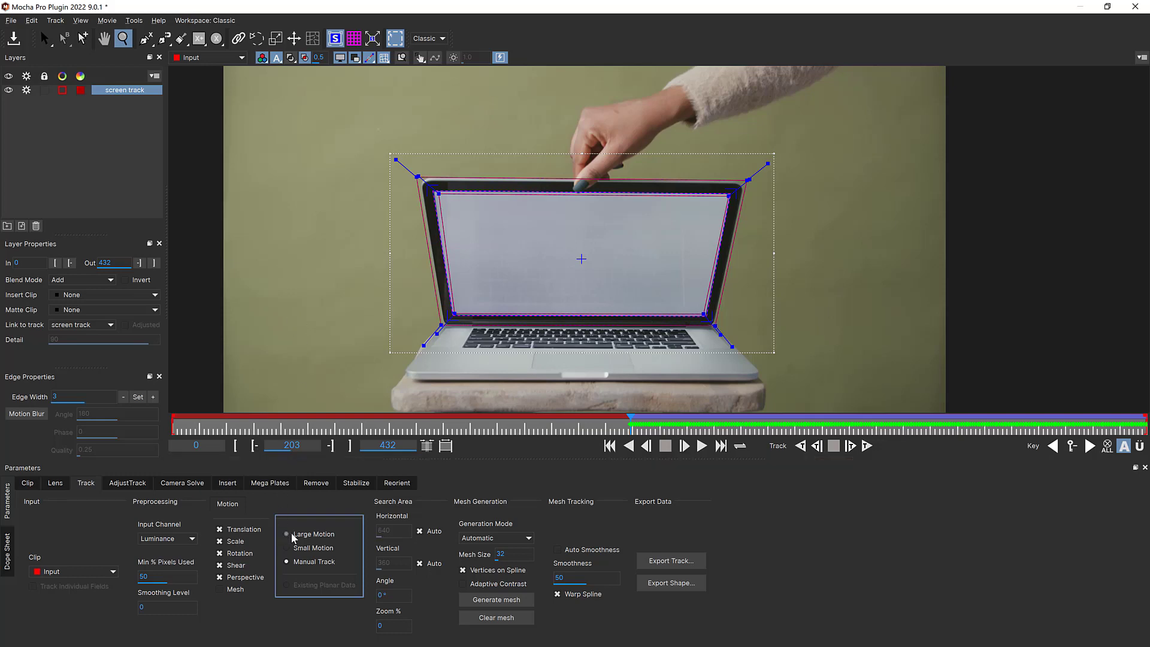
left_click(236, 541)
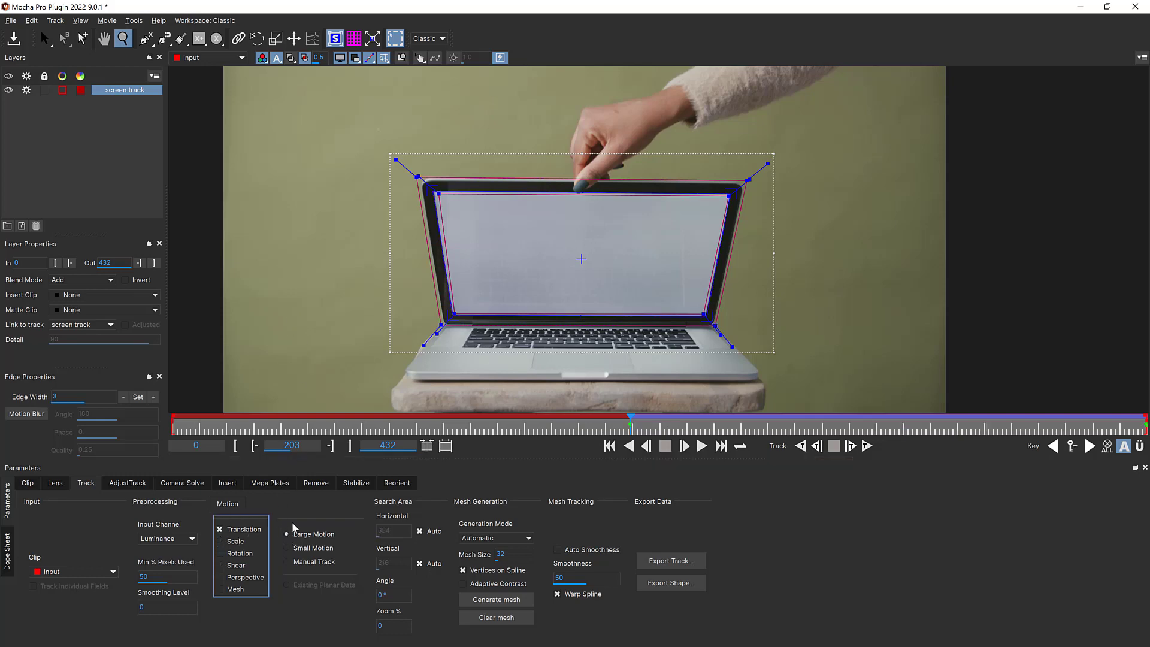
left_click(802, 449)
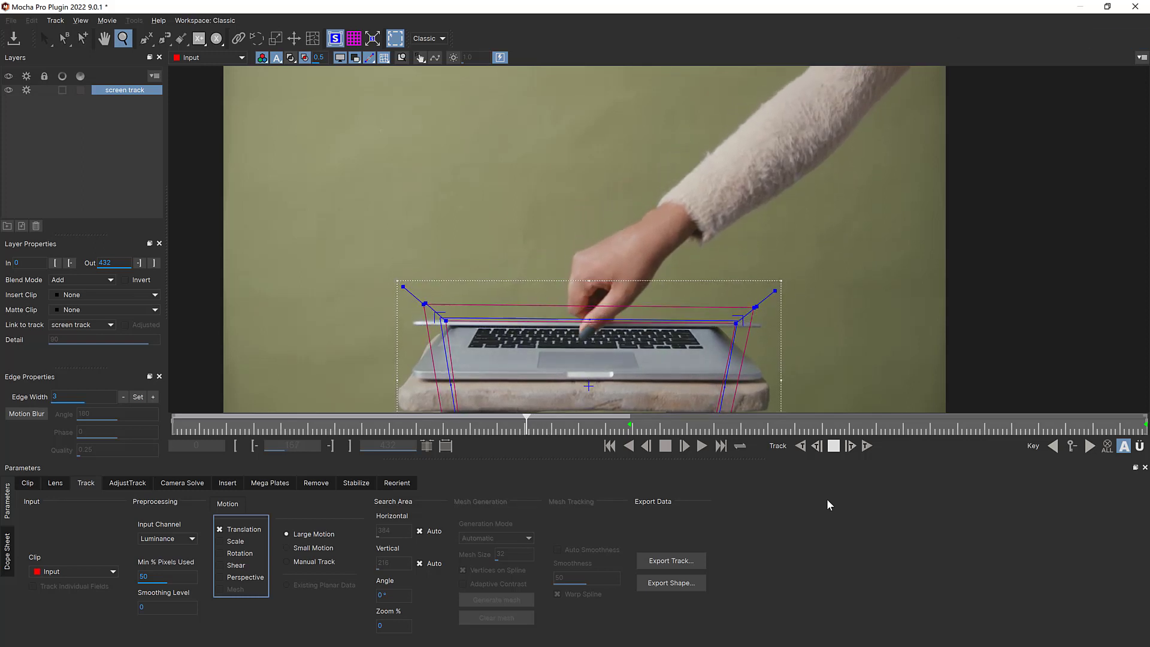
Stop the track at frame 156, make it the layer in point, and scrub to frame 204.
left_click(834, 446)
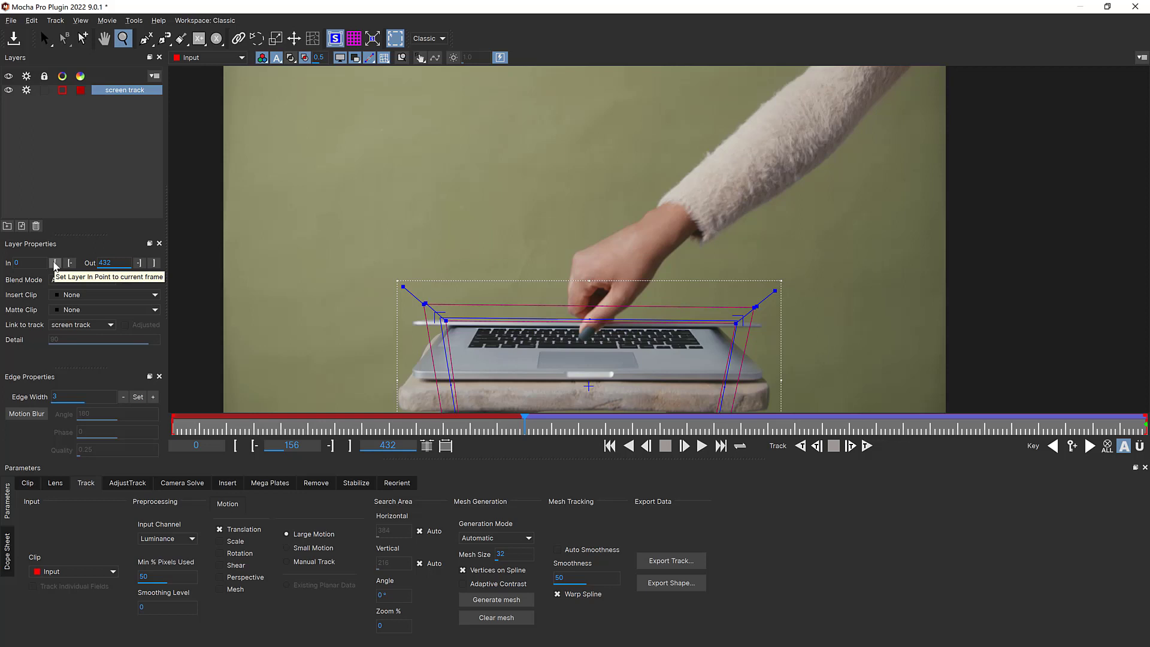
left_click(54, 264)
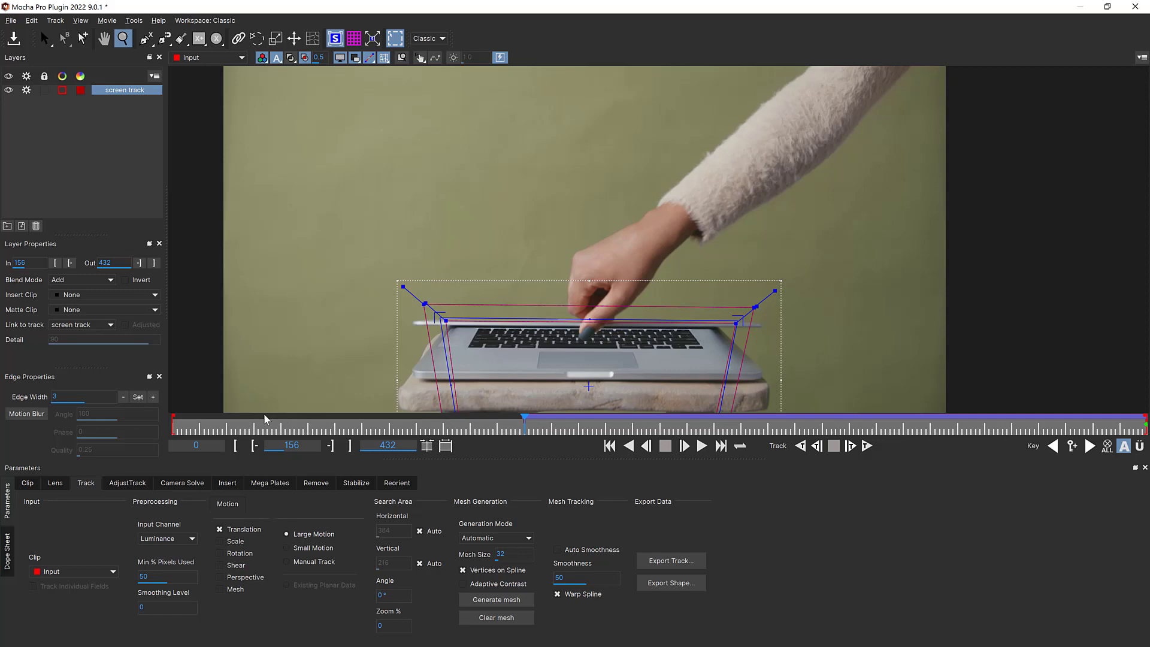
left_click_drag(524, 419, 630, 423)
Nudge the bottom-left shape vertex up and zoom in on the laptop screen.
key("s")
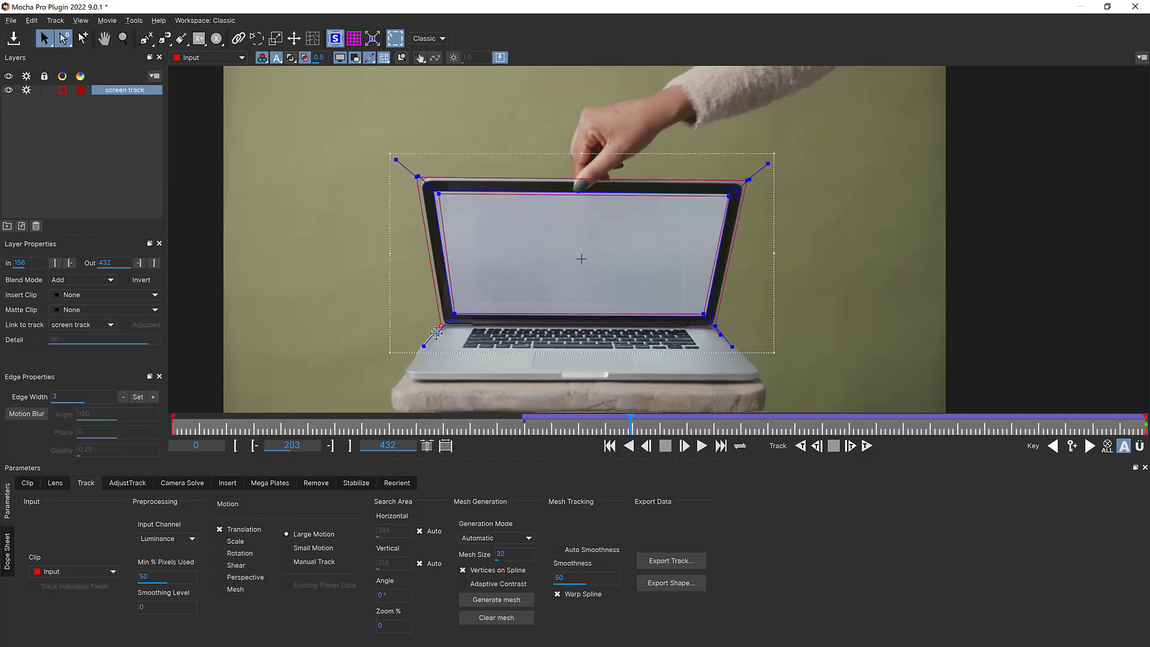
left_click_drag(437, 333, 439, 330)
left_click(123, 38)
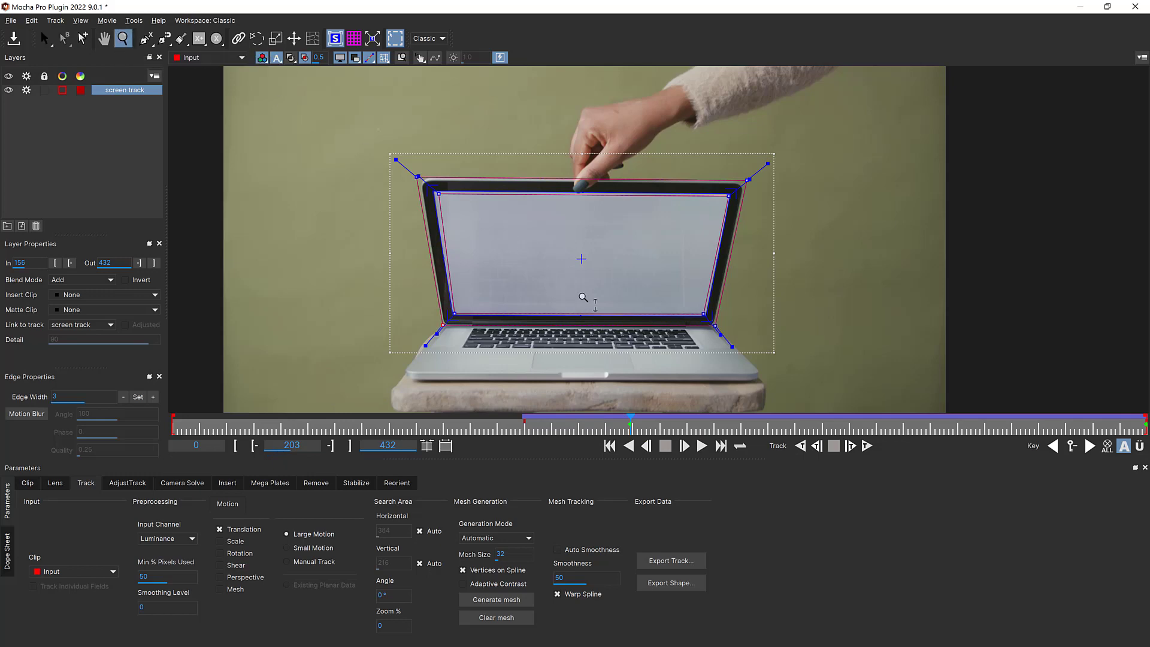
left_click(614, 296)
left_click(617, 236)
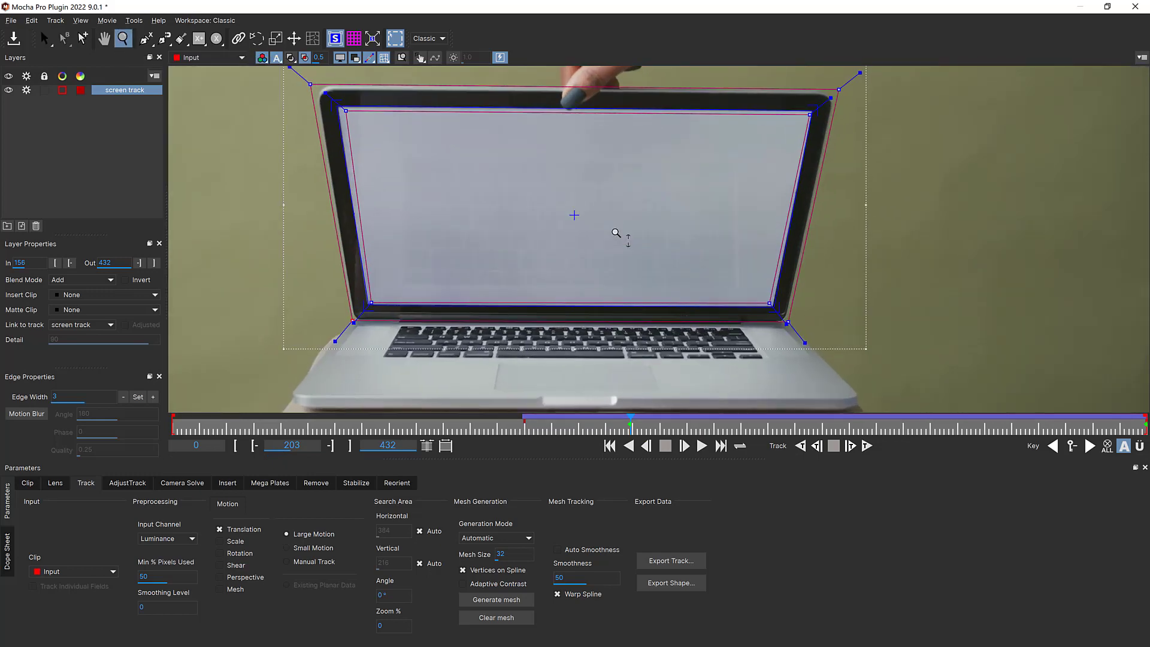
key("s")
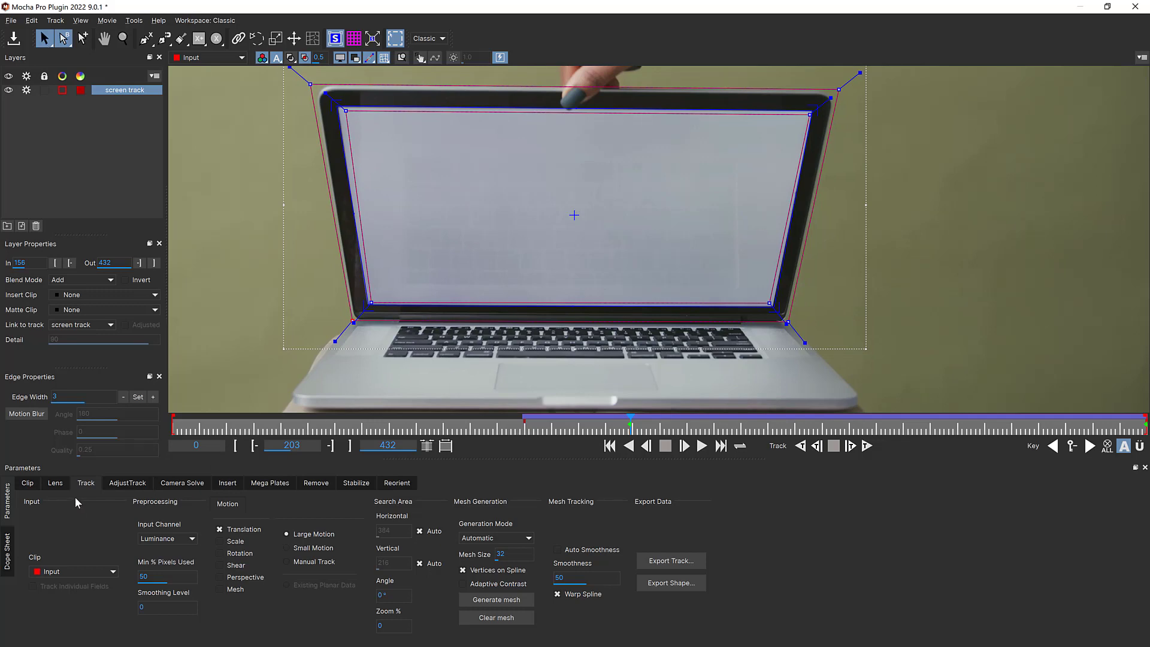
In AdjustTrack, jump to frame 432 and frame the laptop screen.
left_click(127, 483)
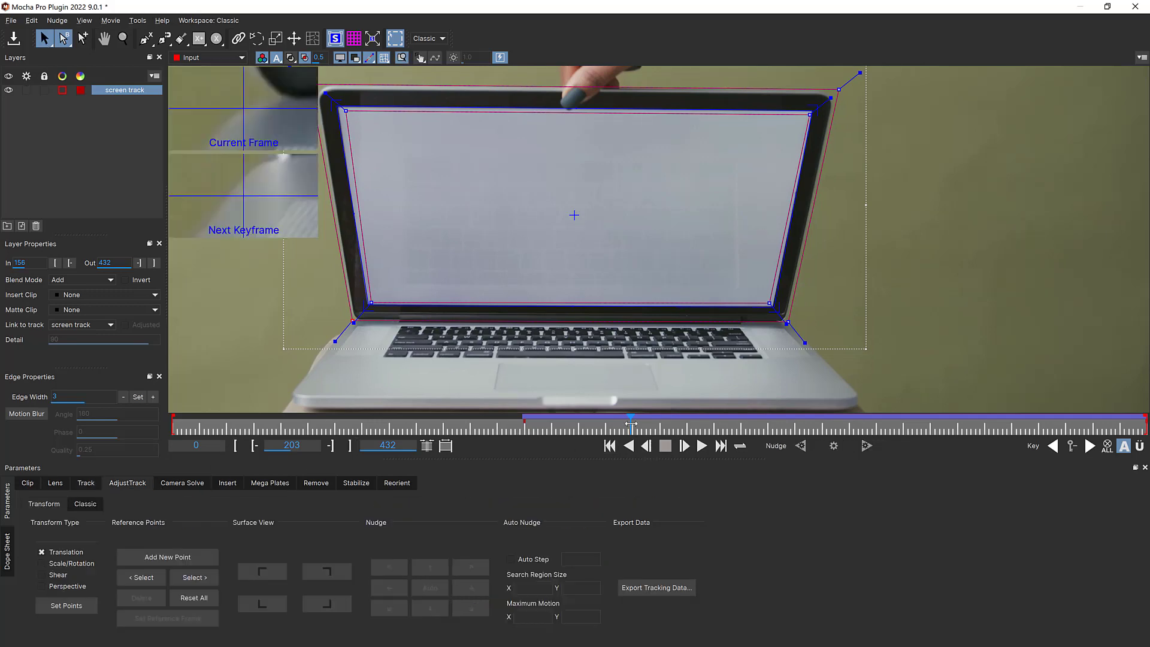
left_click_drag(630, 422, 1146, 423)
key("x")
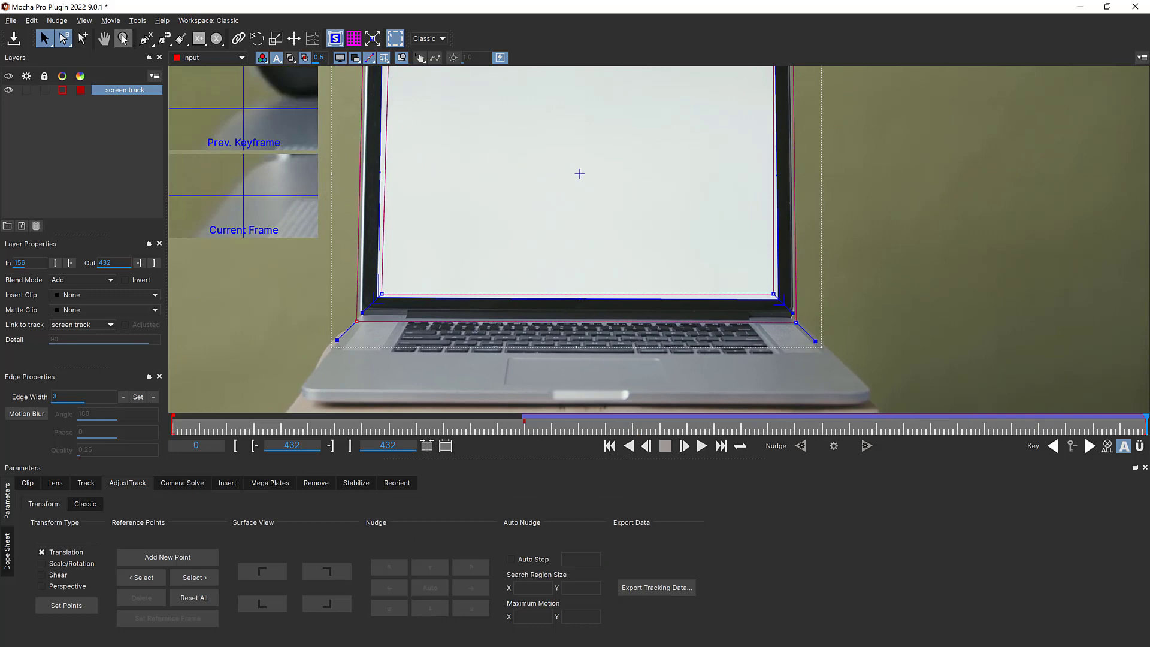
left_click_drag(495, 134, 521, 179)
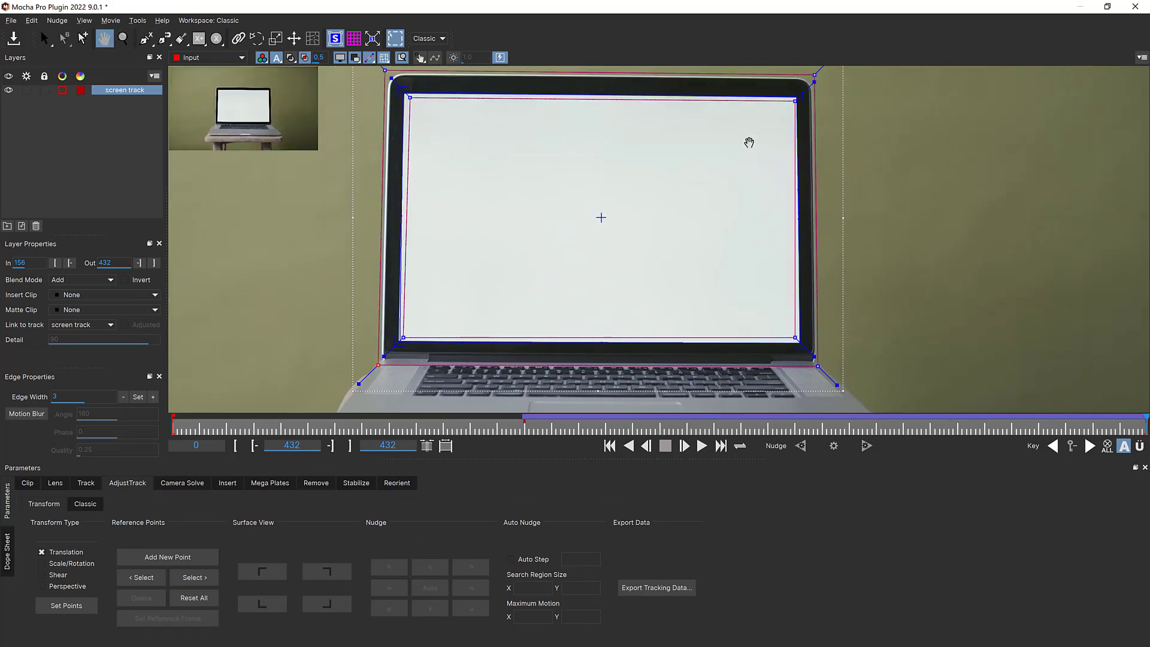
left_click(44, 38)
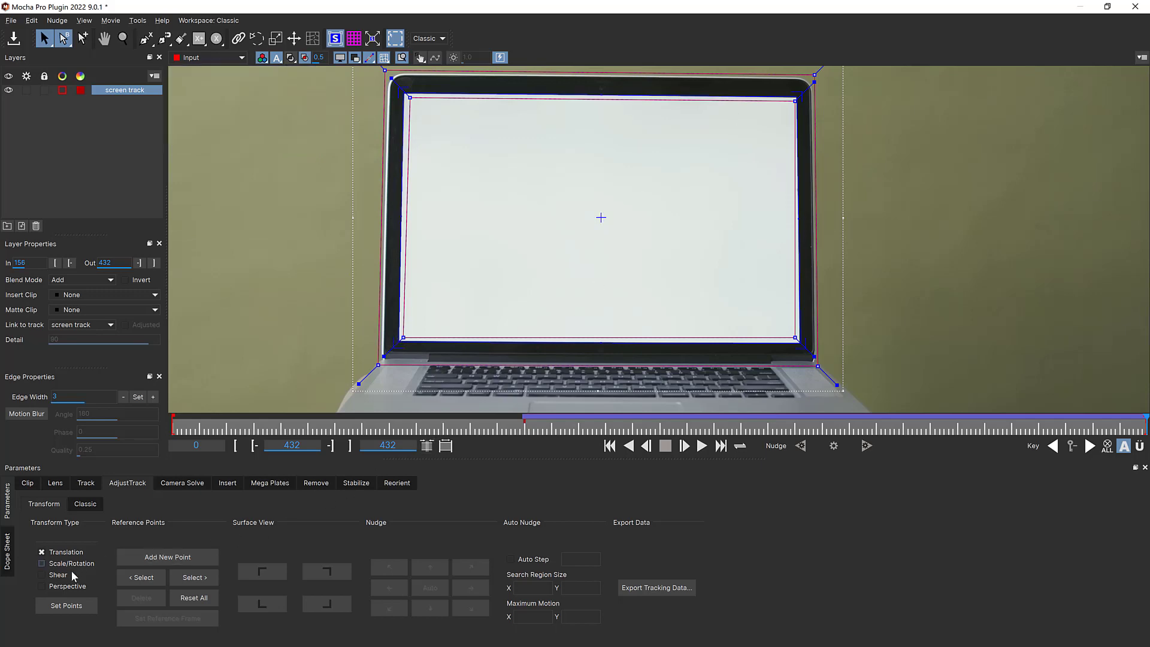
Enable perspective, set points on the four corners, and make frame 432 the reference.
left_click(43, 586)
left_click(65, 607)
left_click(195, 576)
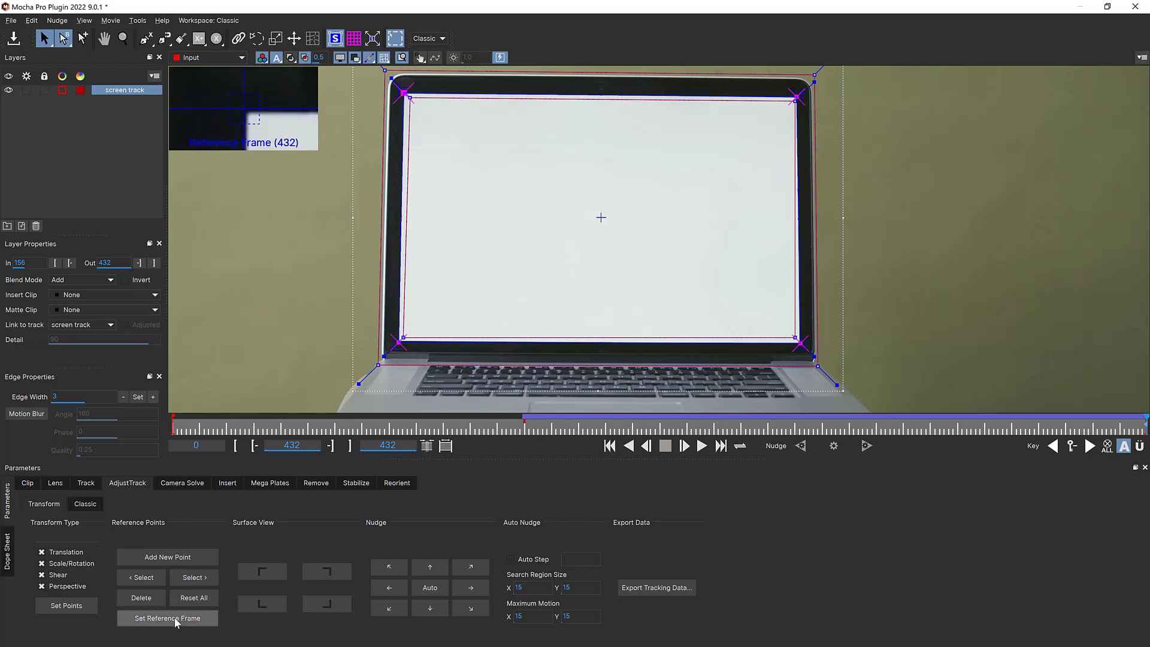
At frame ~203, auto-nudge all four screen corners: top-left, top-right, bottom-right, bottom-left.
left_click_drag(1144, 420, 629, 417)
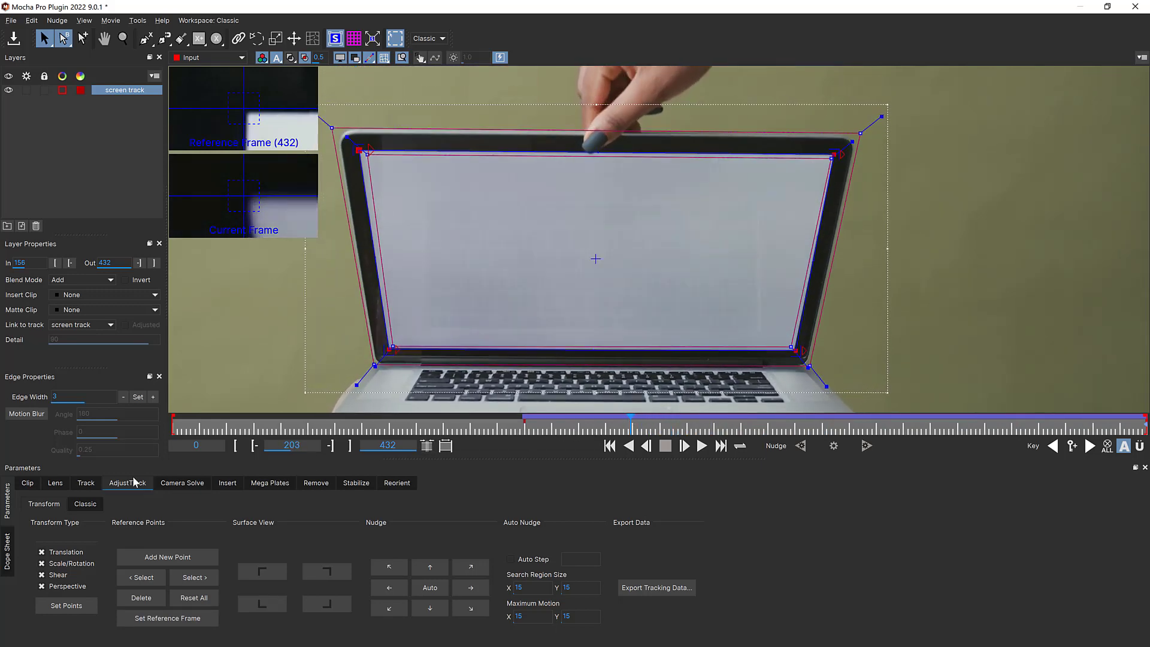
left_click(85, 482)
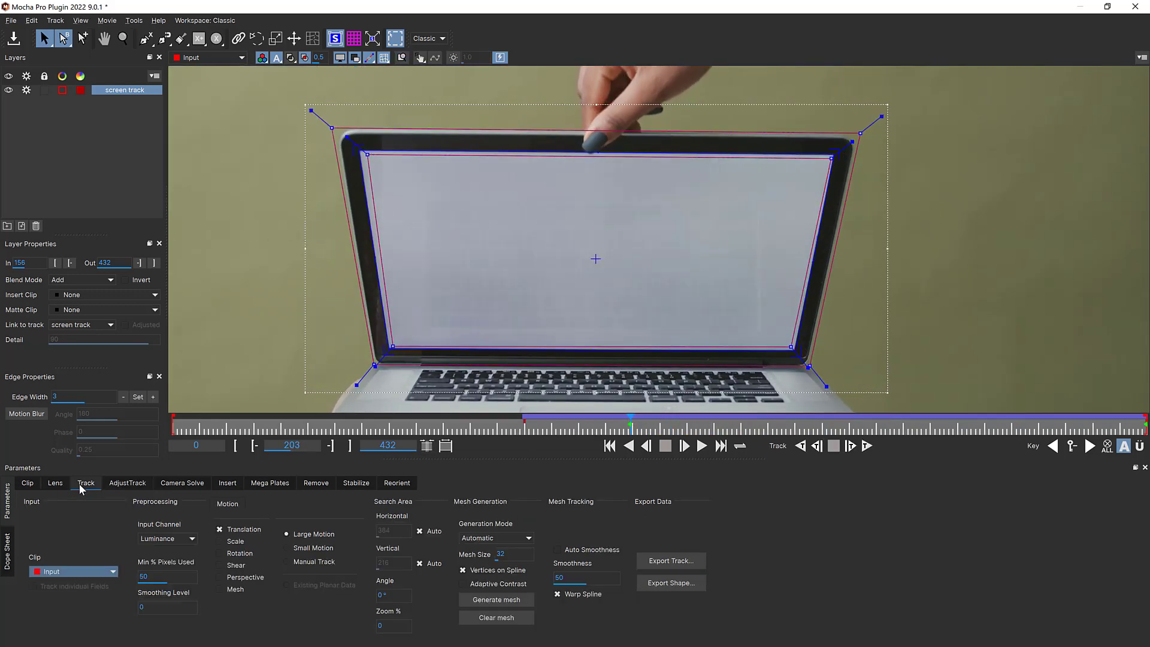
left_click(124, 483)
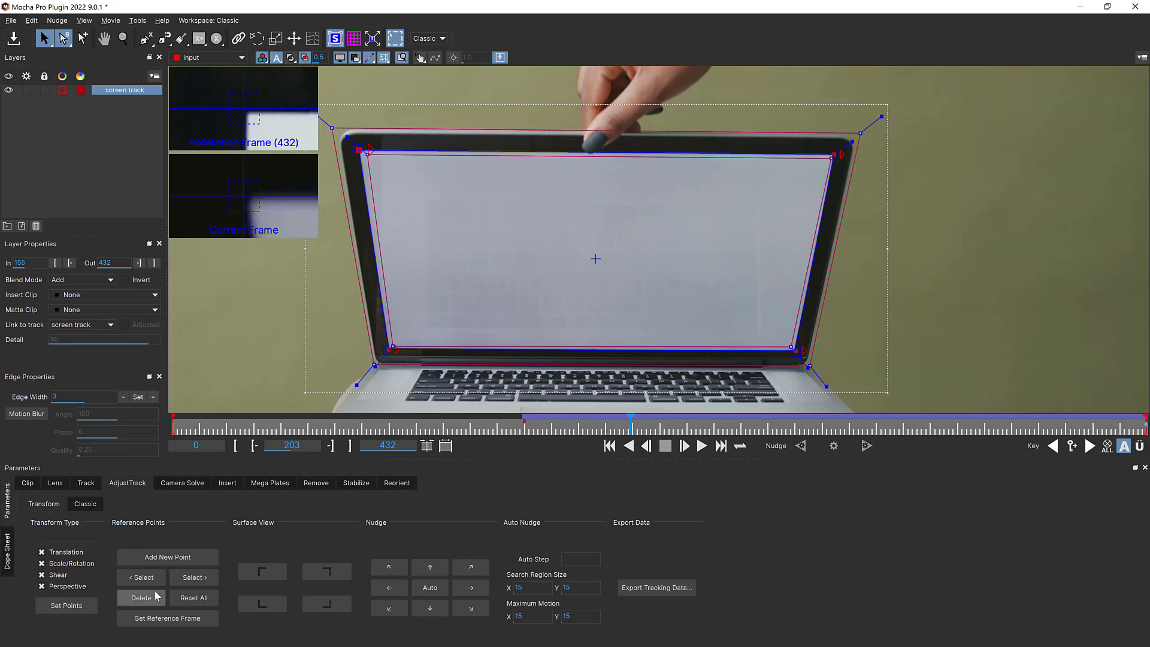
left_click(430, 588)
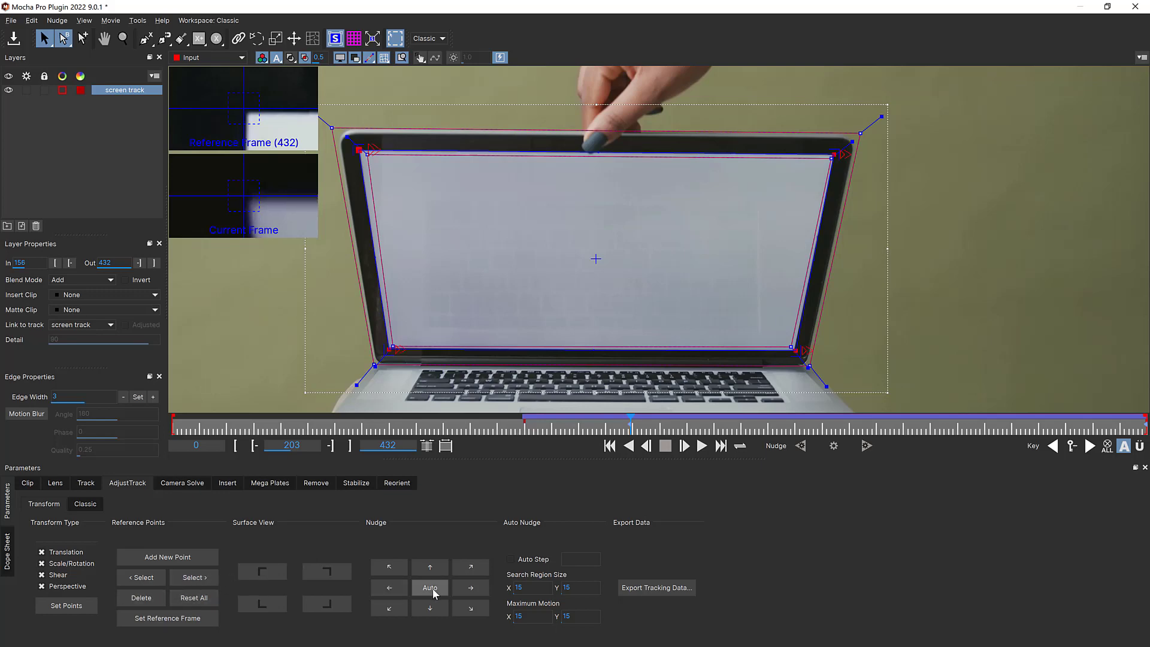
left_click(203, 579)
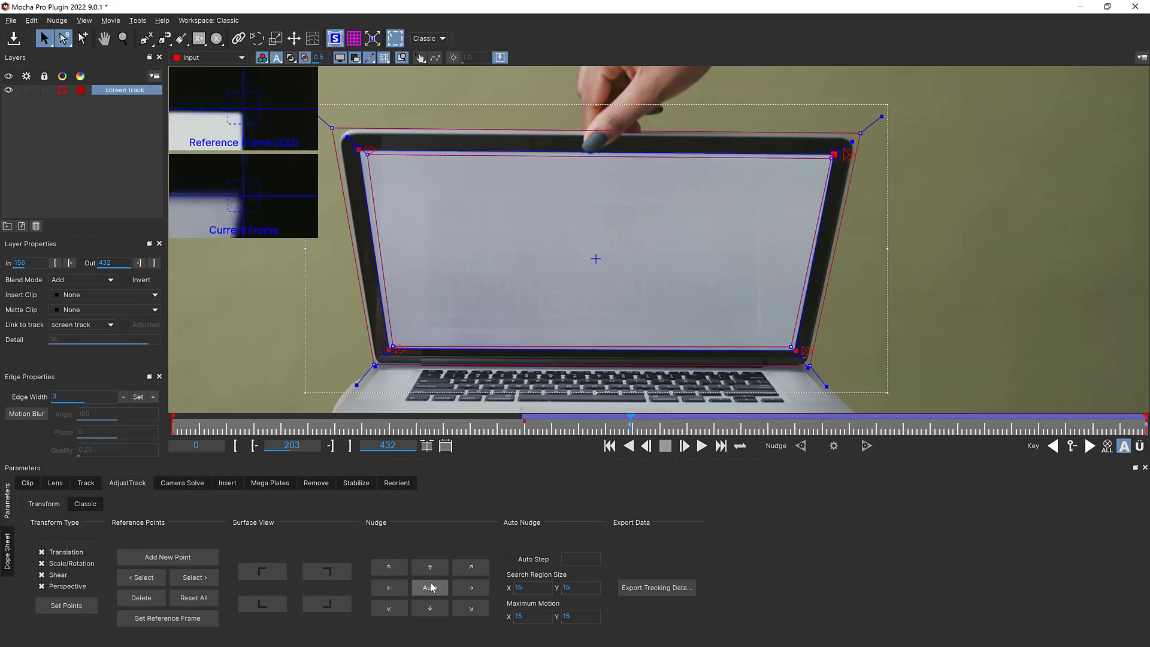
left_click(433, 590)
left_click(203, 579)
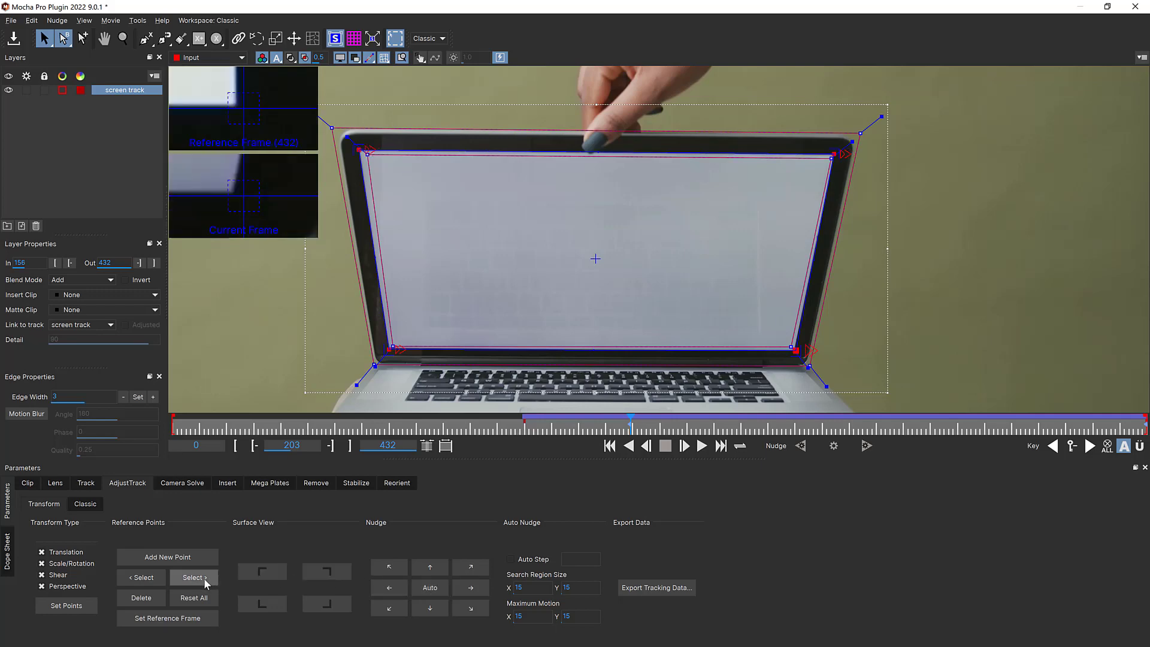
left_click(431, 588)
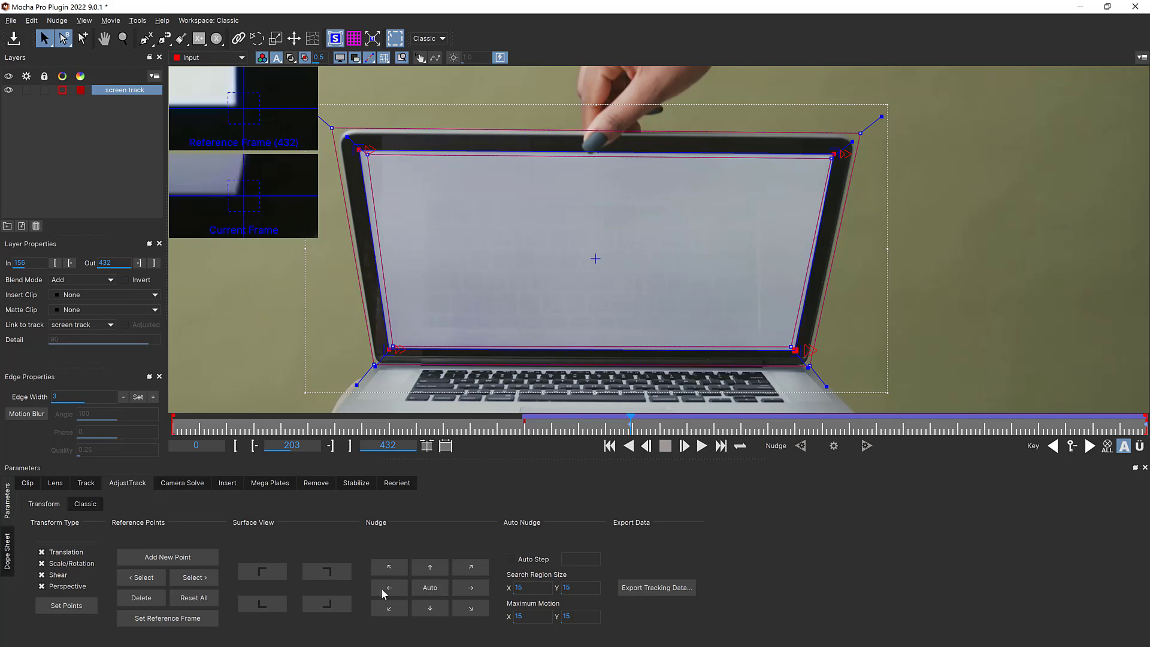
left_click(203, 580)
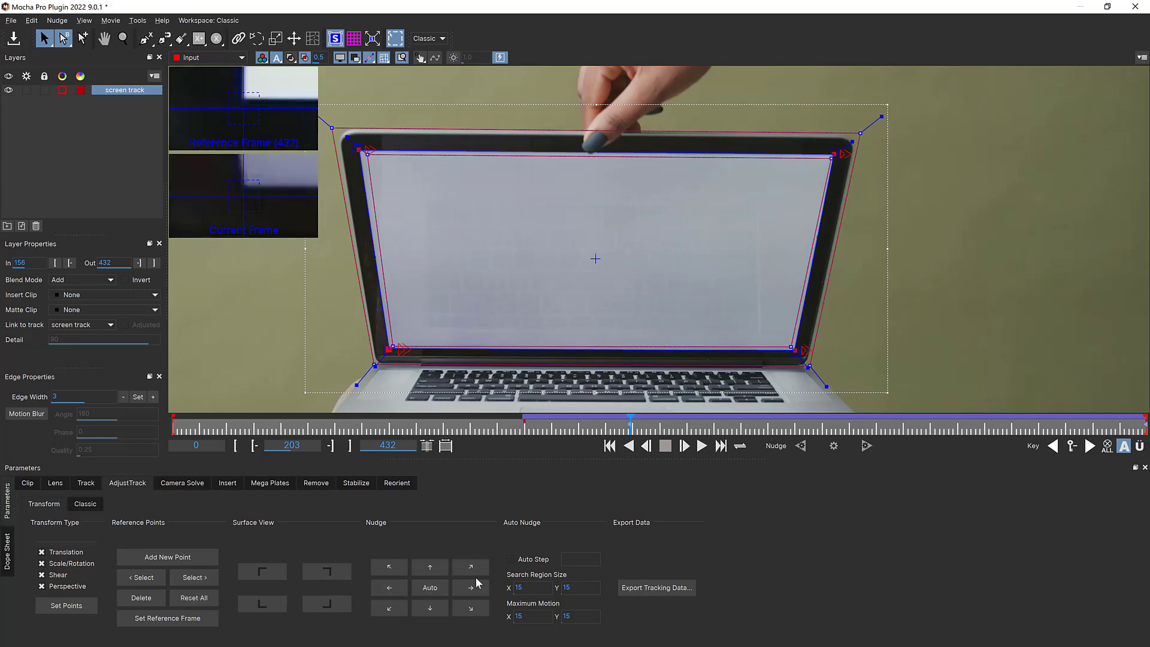
left_click(431, 588)
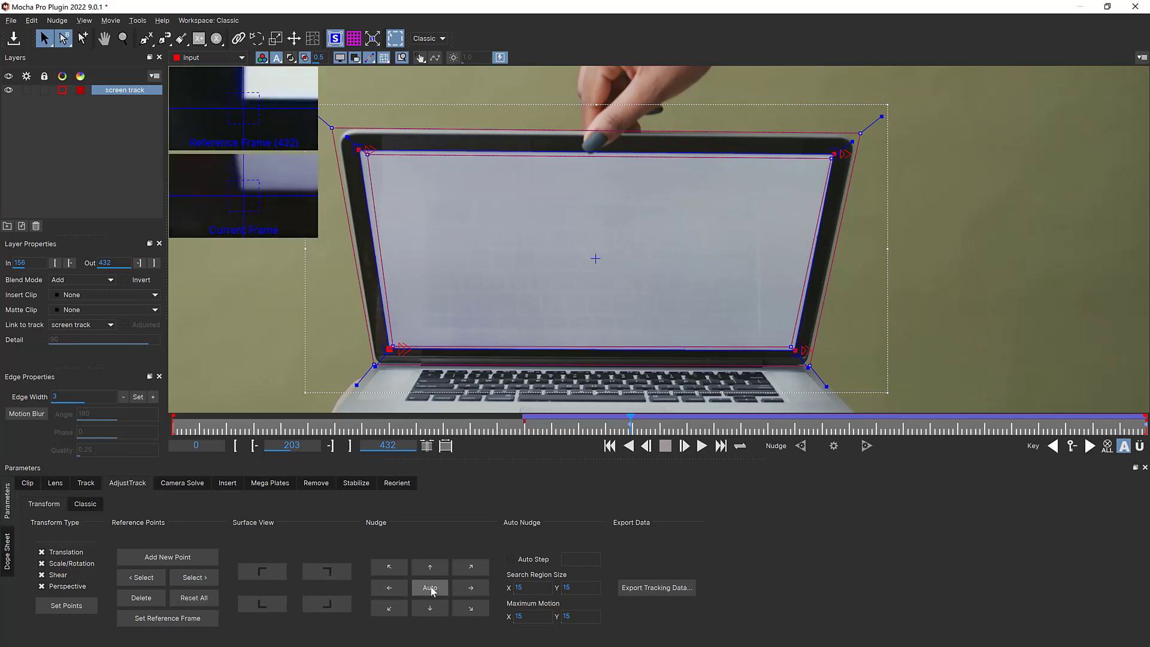
Re-track the adjusted screen surface backward from frame 432.
left_click_drag(628, 426, 846, 415)
left_click_drag(1041, 411, 1146, 418)
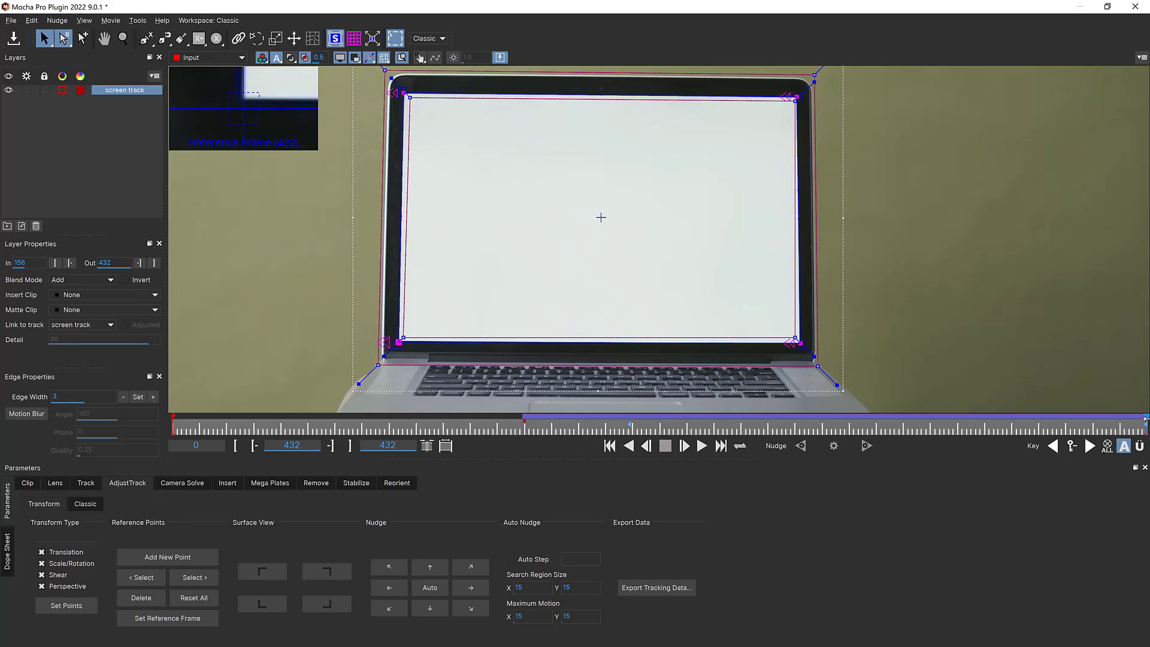
key("shift+z")
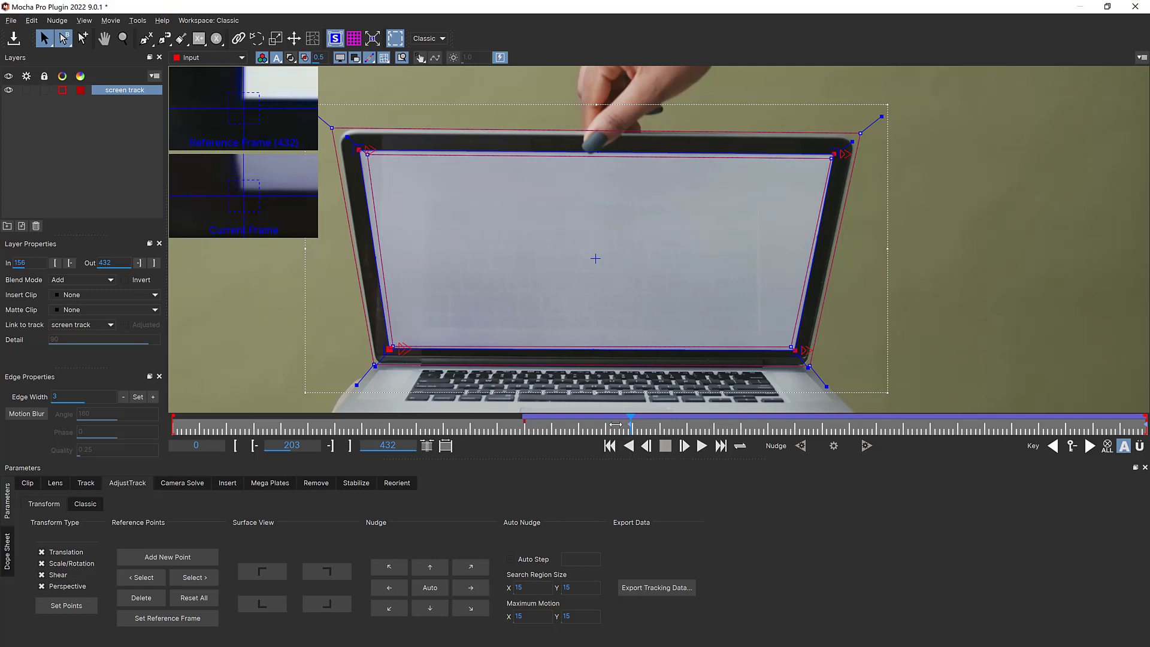
On the closing-lid frames, drag the bottom surface corners onto the hinge and the top corners onto the lid corners.
left_click_drag(616, 425, 544, 425)
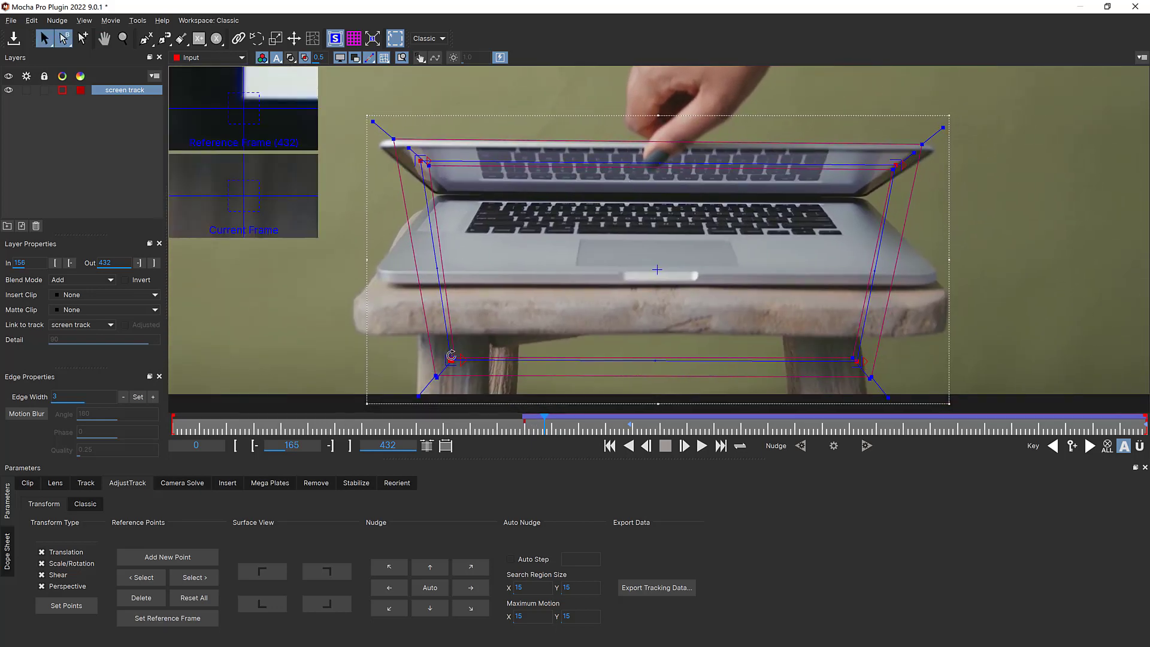
left_click_drag(451, 357, 451, 246)
left_click_drag(855, 363, 850, 224)
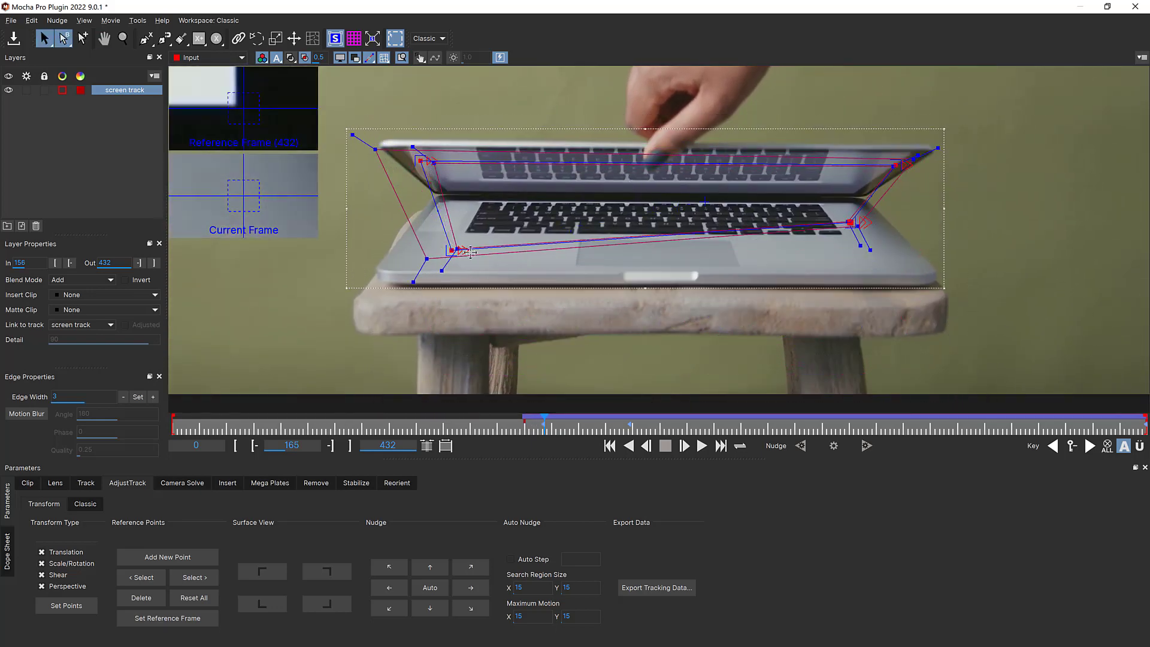
left_click_drag(453, 250, 447, 189)
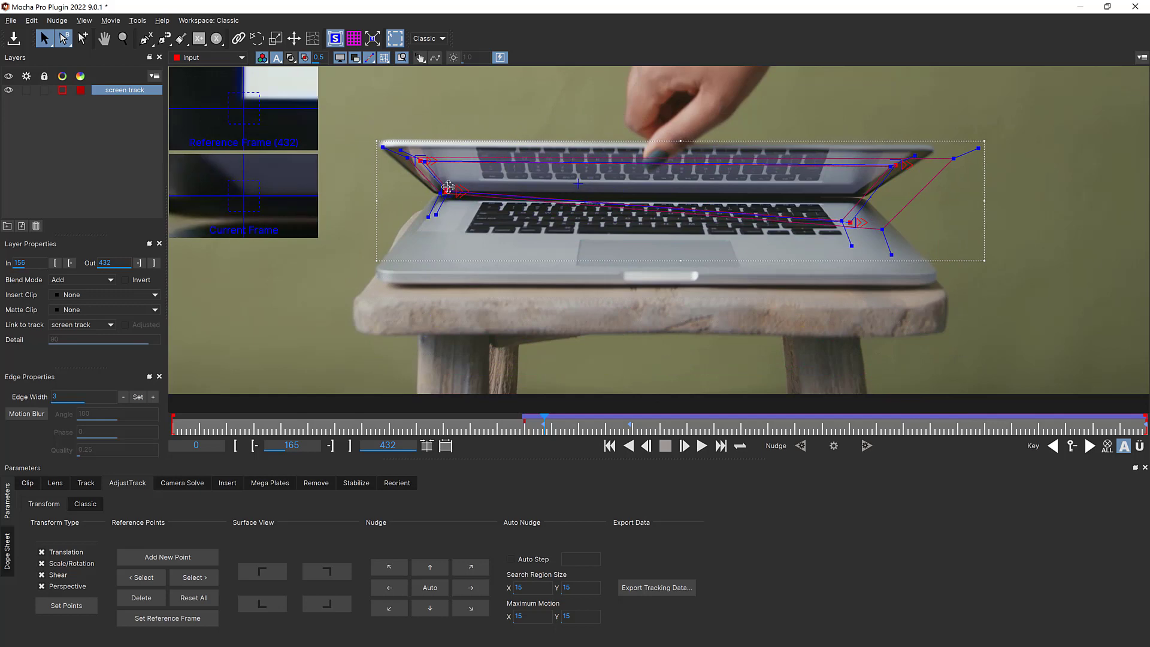
left_click_drag(851, 223, 853, 195)
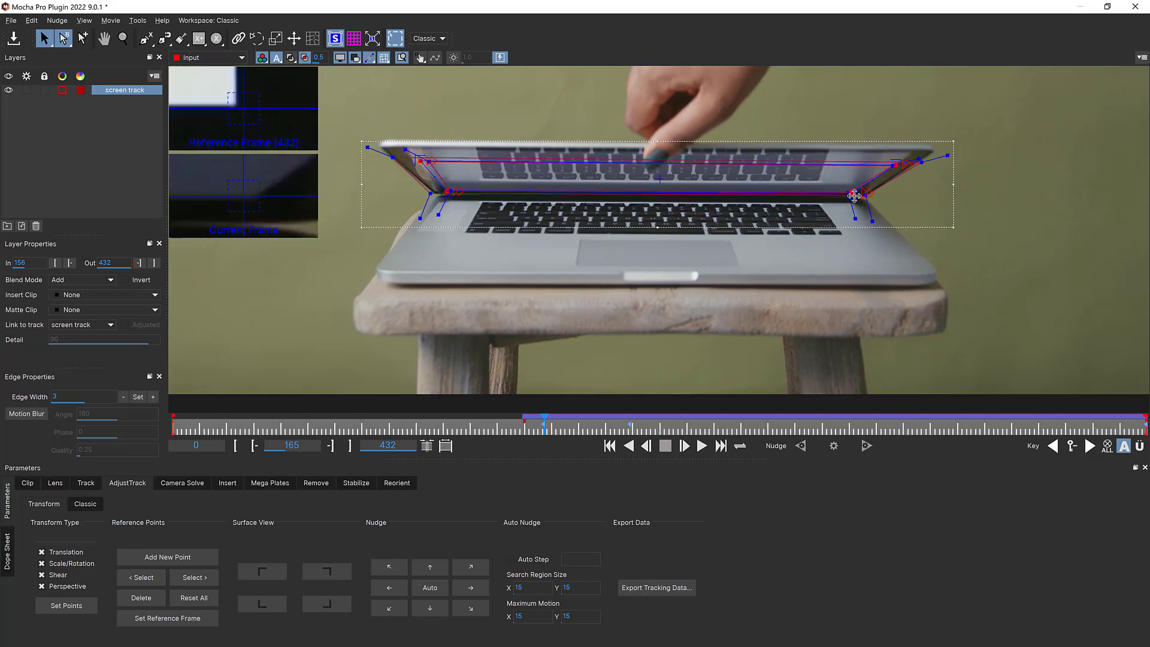
left_click_drag(895, 163, 913, 150)
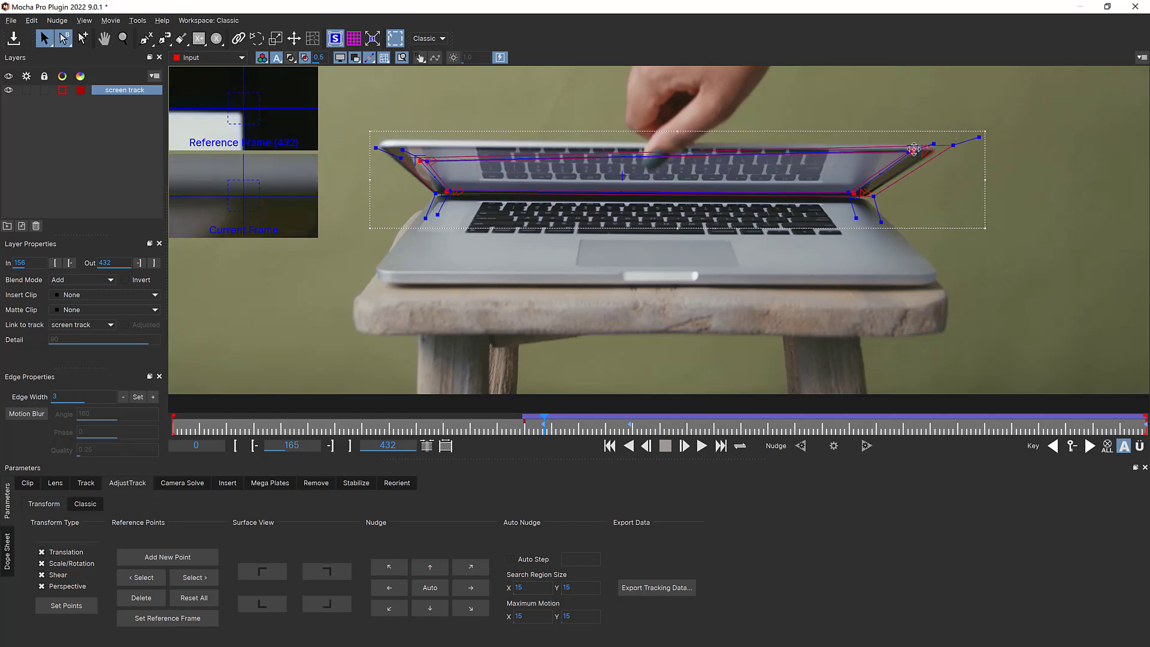
left_click_drag(421, 160, 397, 148)
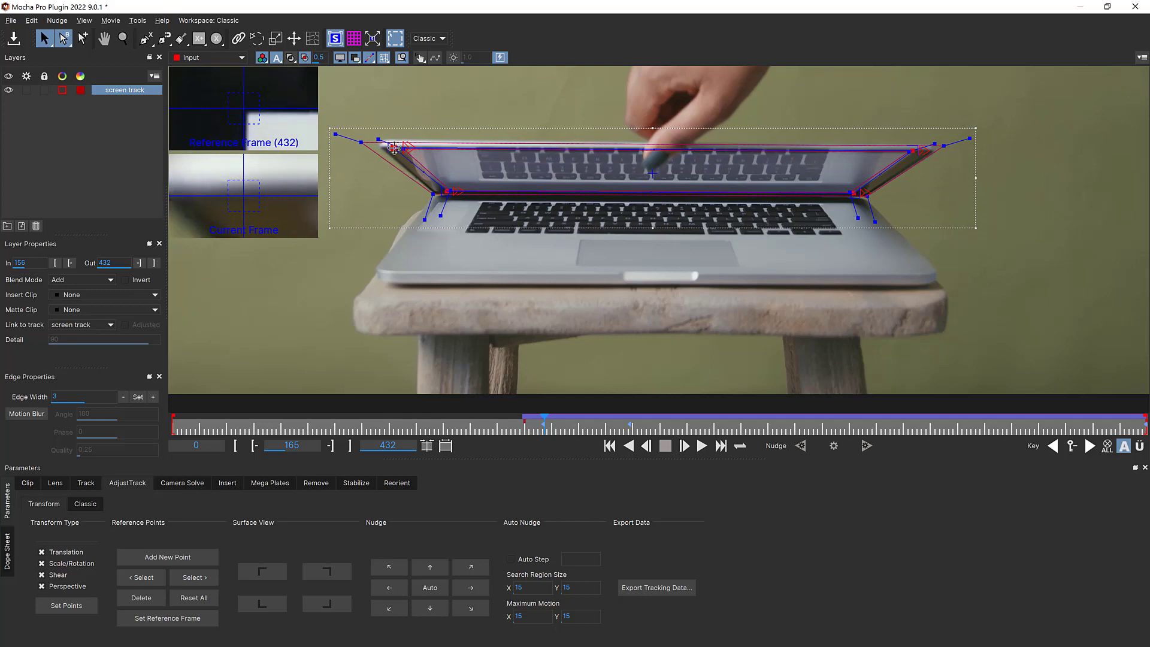
left_click_drag(395, 148, 404, 151)
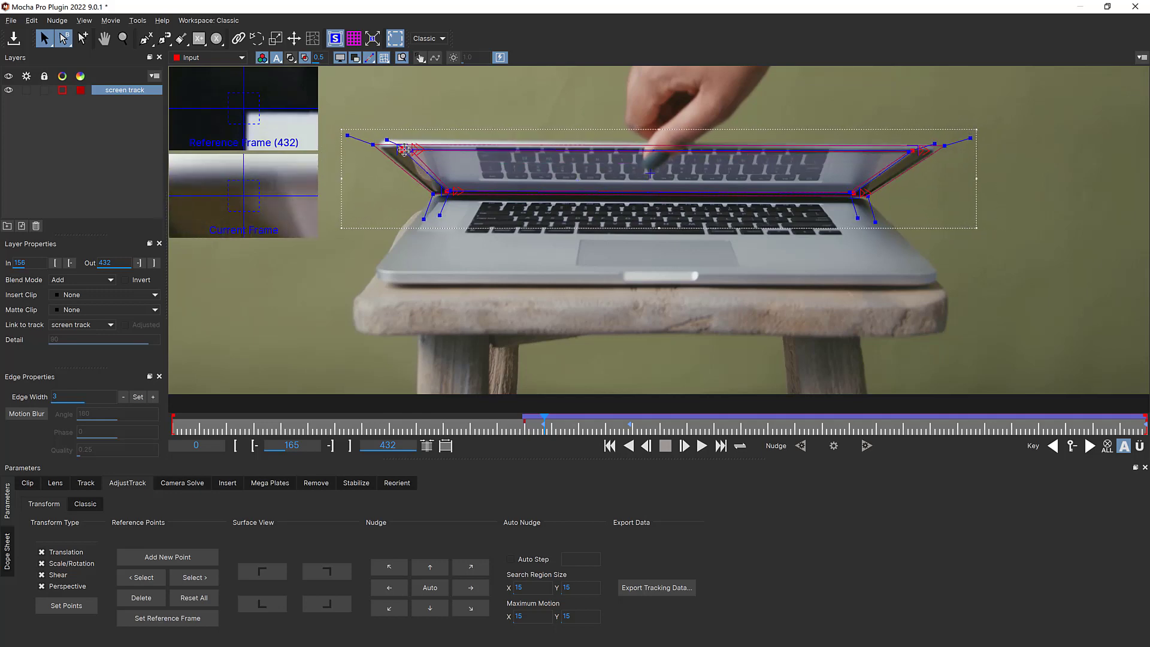
Auto-nudge the surface corners on frames 177 and 178, then toggle the tracking overlays.
mouse_move(544, 423)
left_mouse_down()
mouse_move(611, 424)
mouse_move(597, 424)
left_mouse_up()
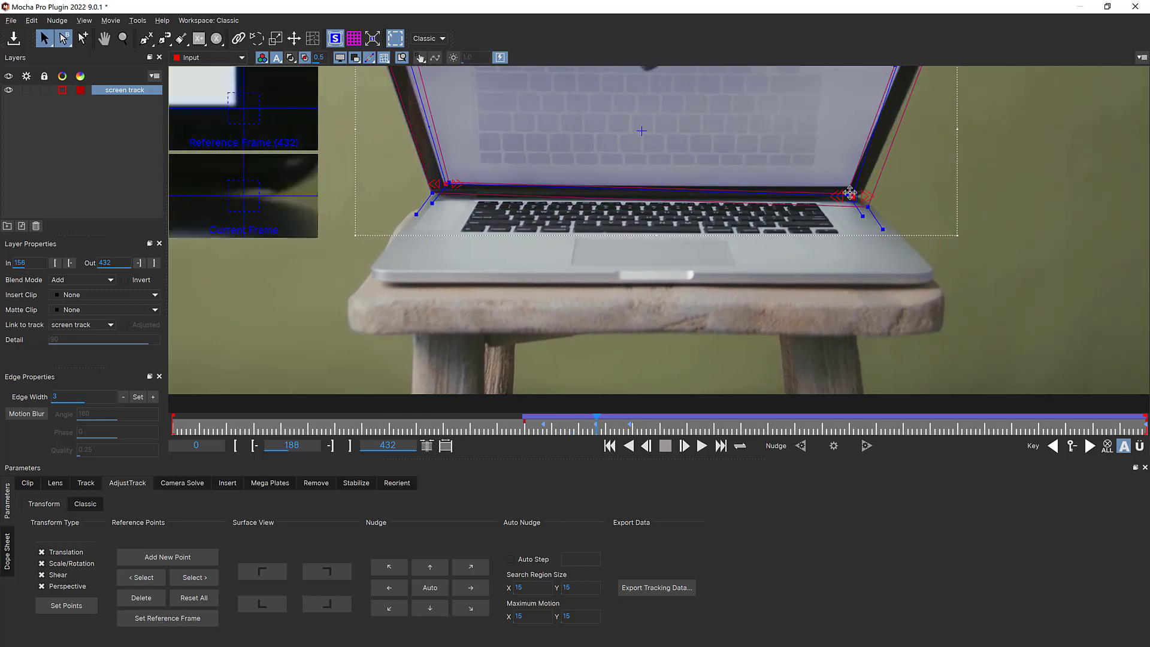
left_click_drag(849, 193, 844, 187)
left_click(194, 577)
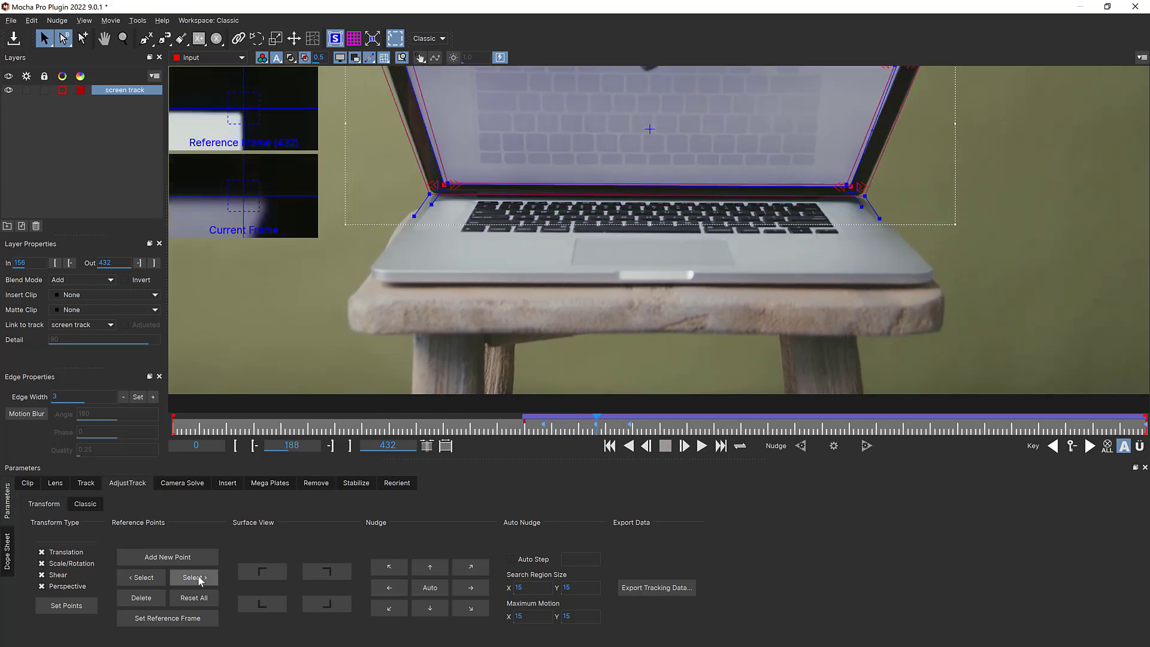
left_click_drag(597, 422, 571, 422)
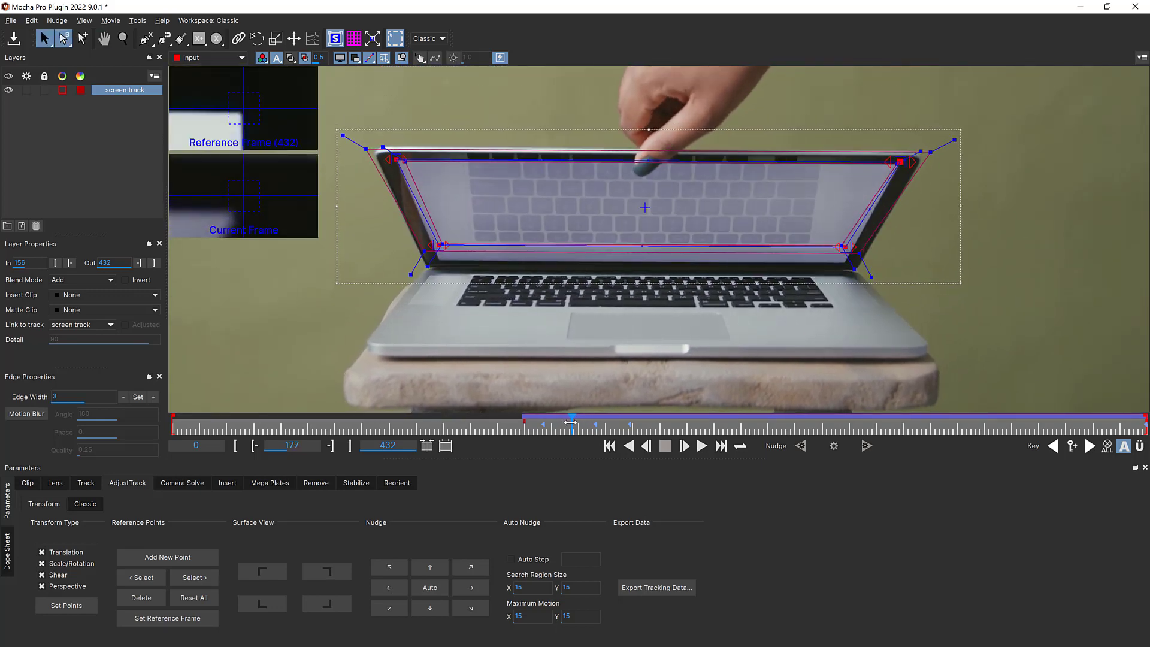
left_click(429, 587)
key("Right")
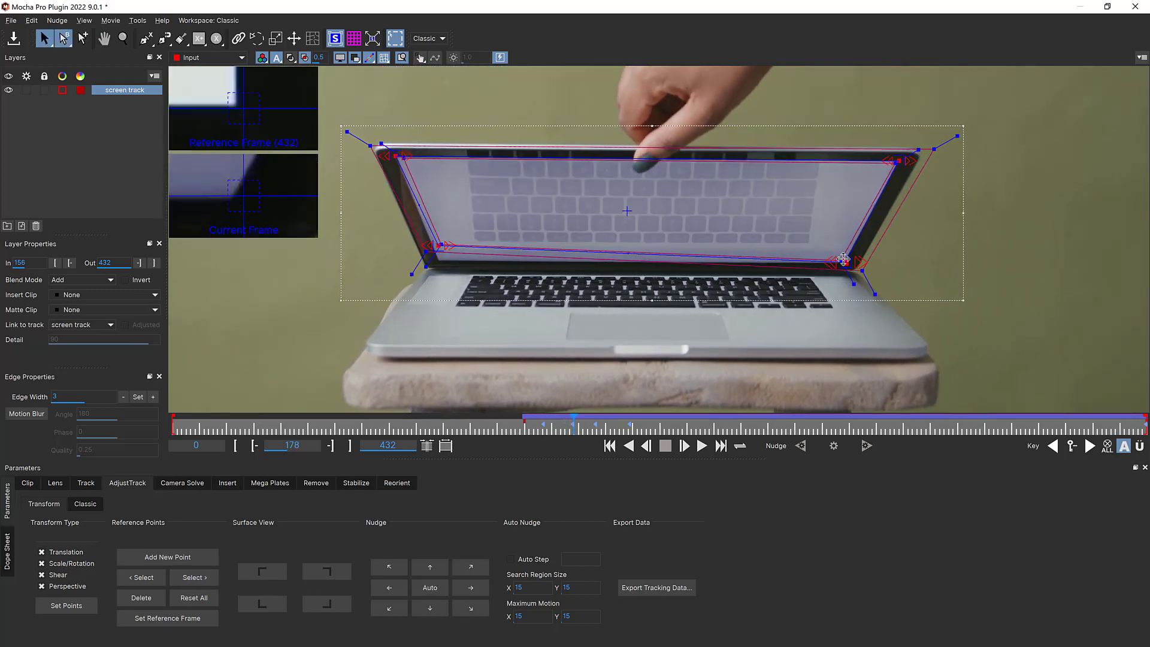
left_click(430, 587)
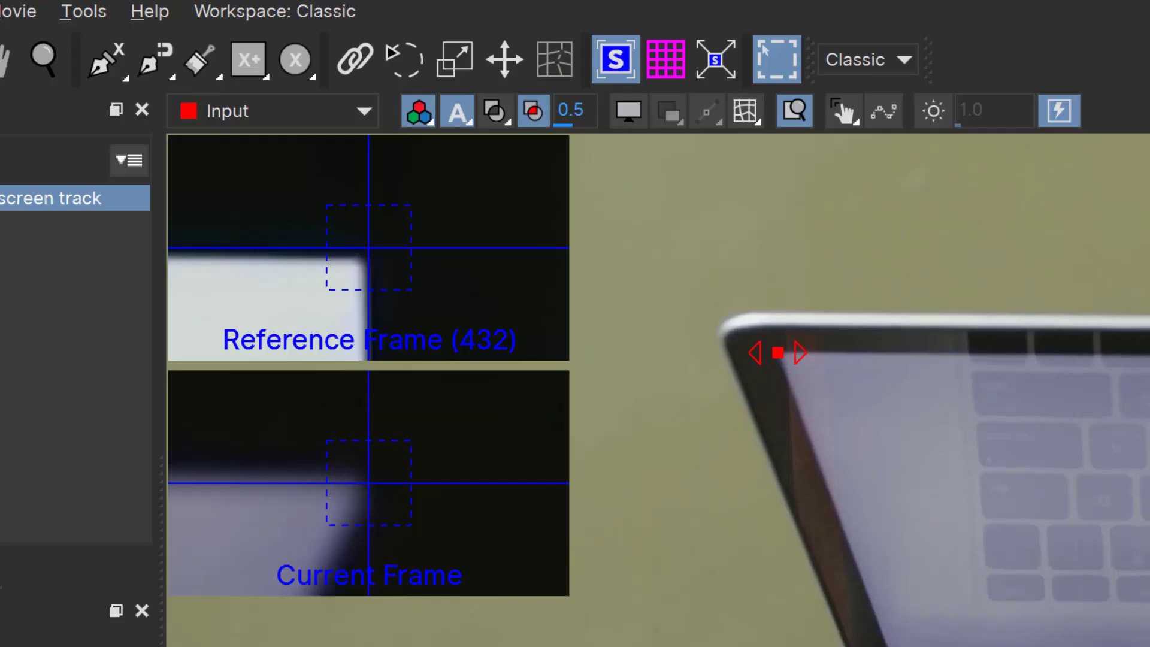
left_click(632, 95)
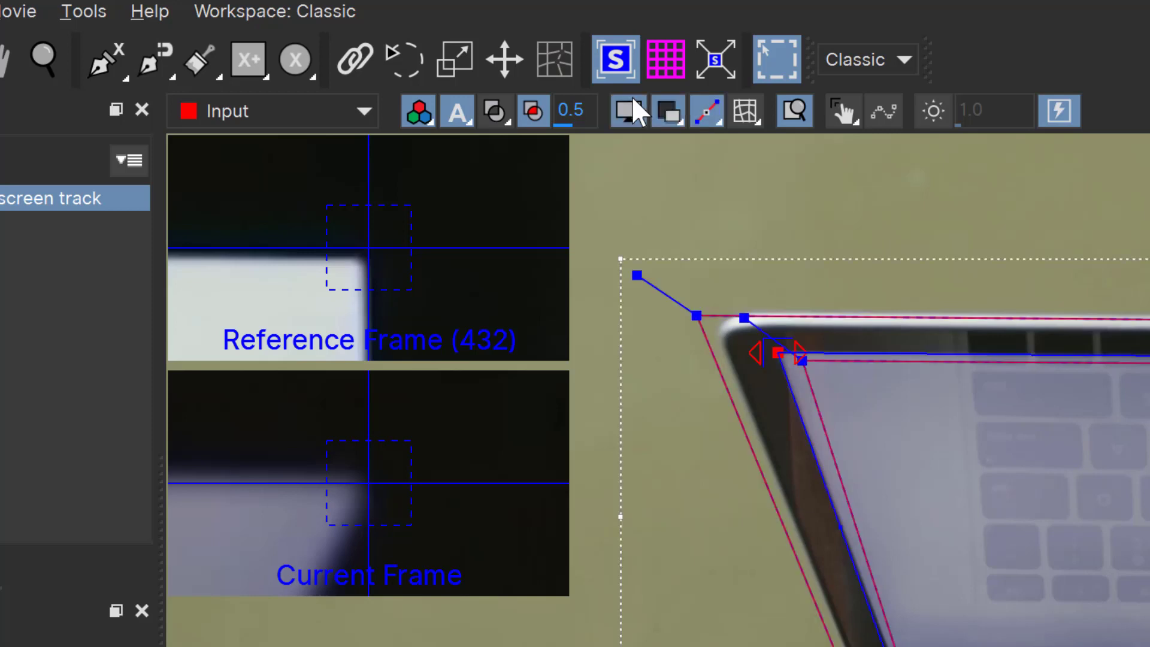
left_click(632, 96)
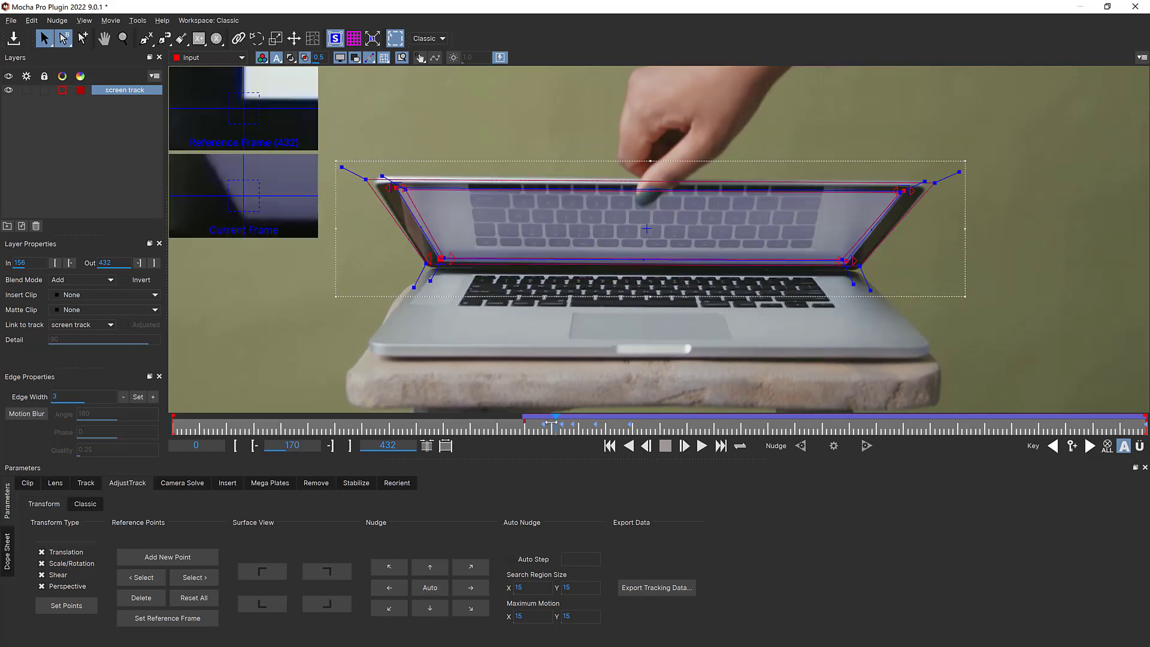
Auto-nudge the screen corners on the nearly-shut lid frames around frame 158.
left_click(429, 587)
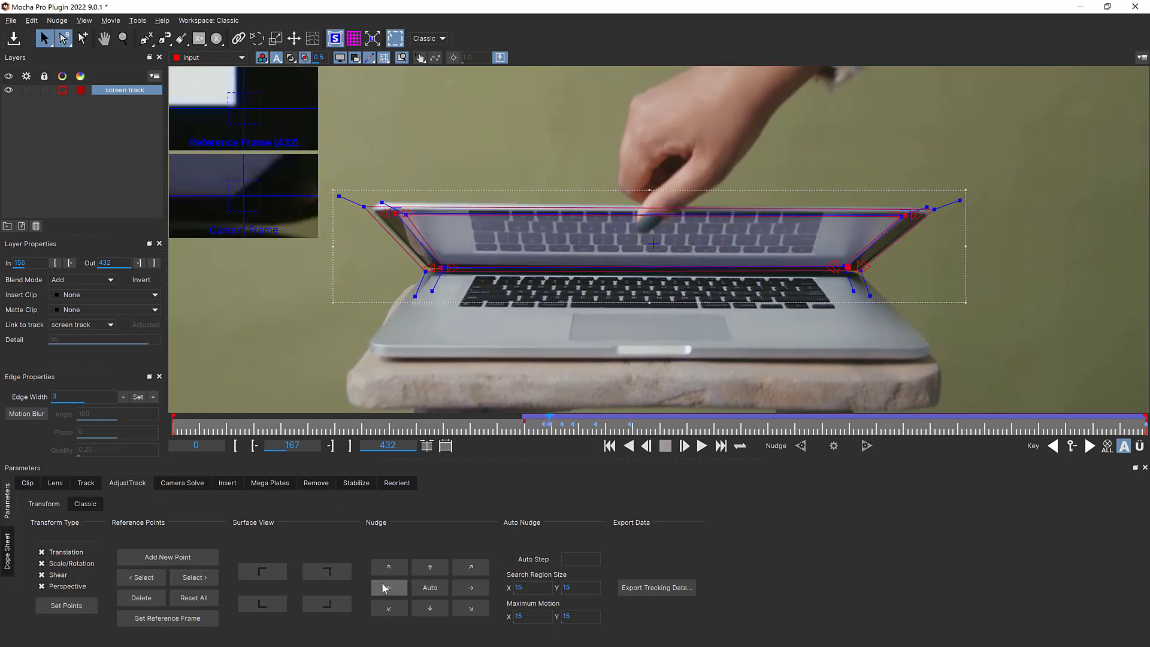
left_click(545, 422)
left_click_drag(546, 422, 530, 437)
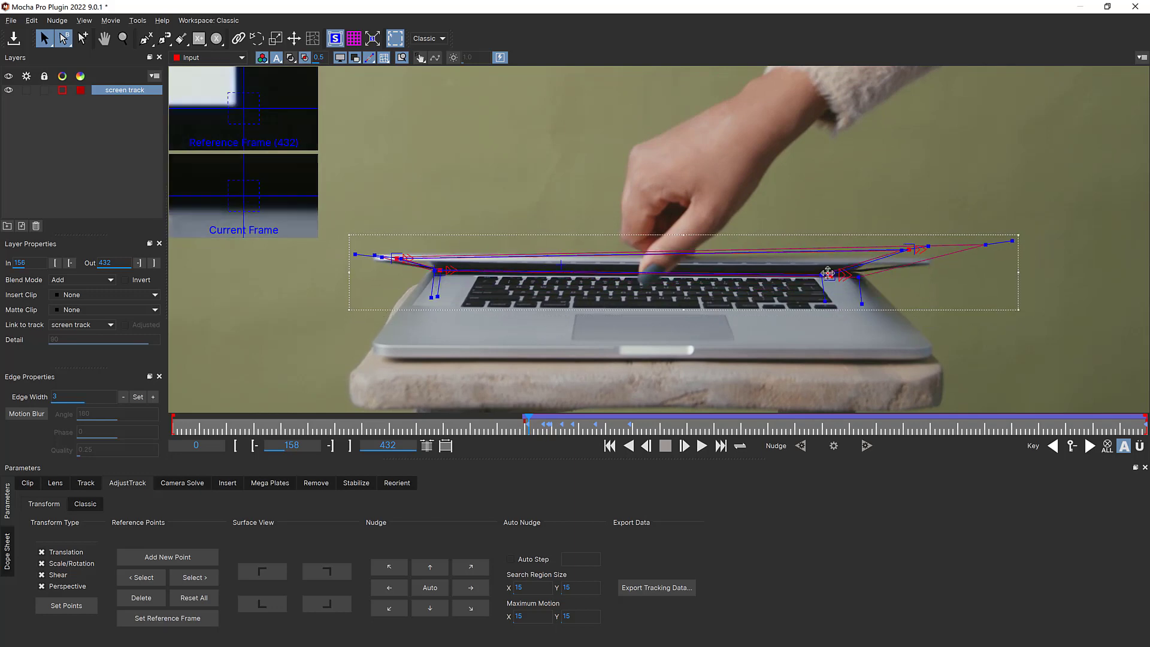
key("Right")
key("Right")
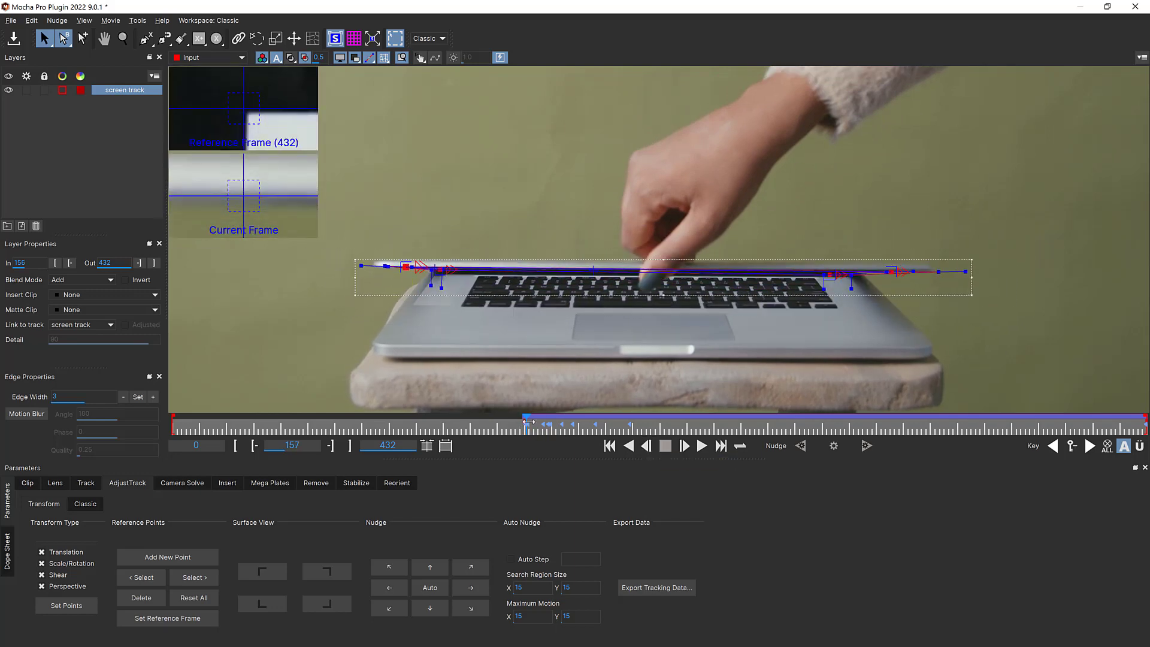
key("Right")
key("Right")
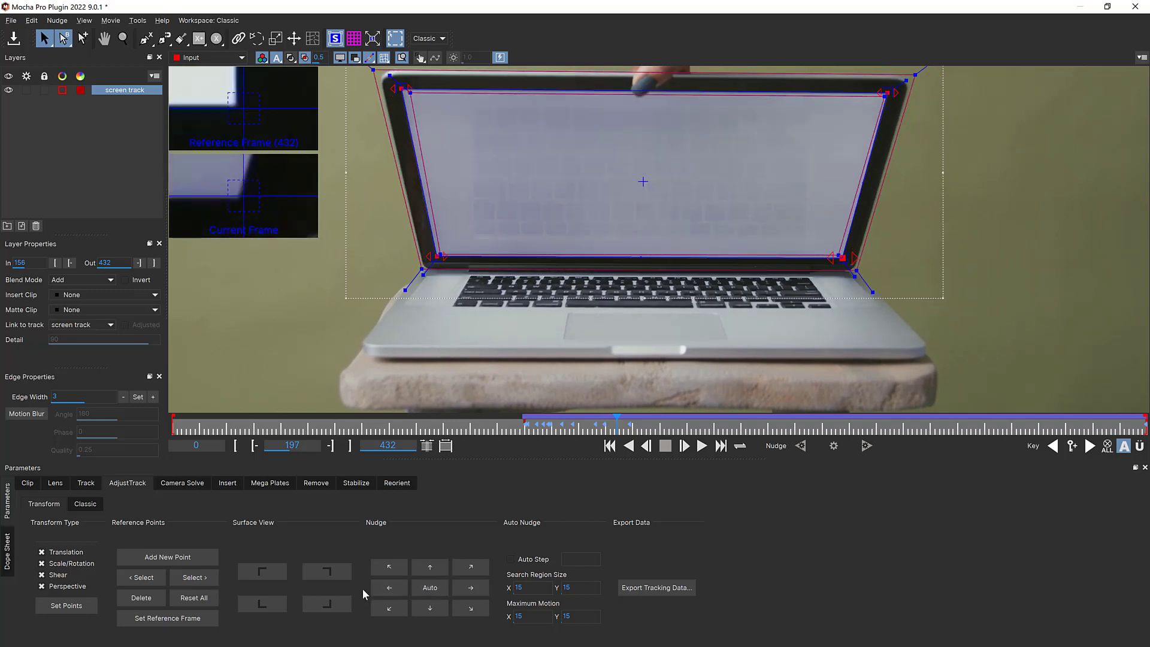
left_click(431, 588)
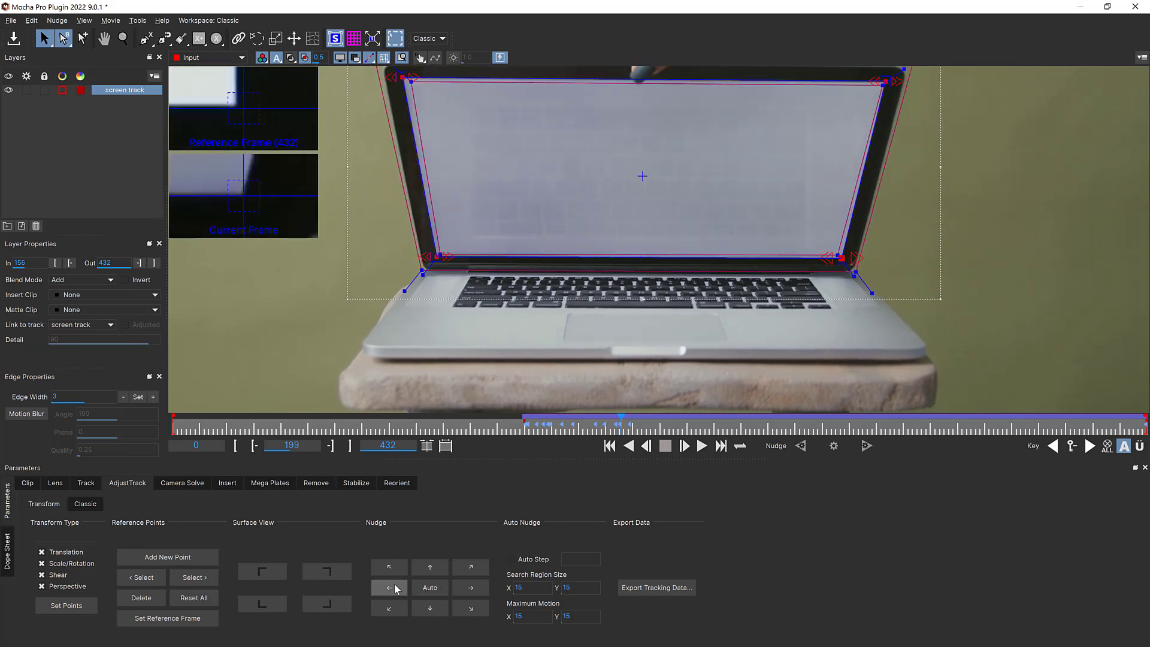
left_click(431, 588)
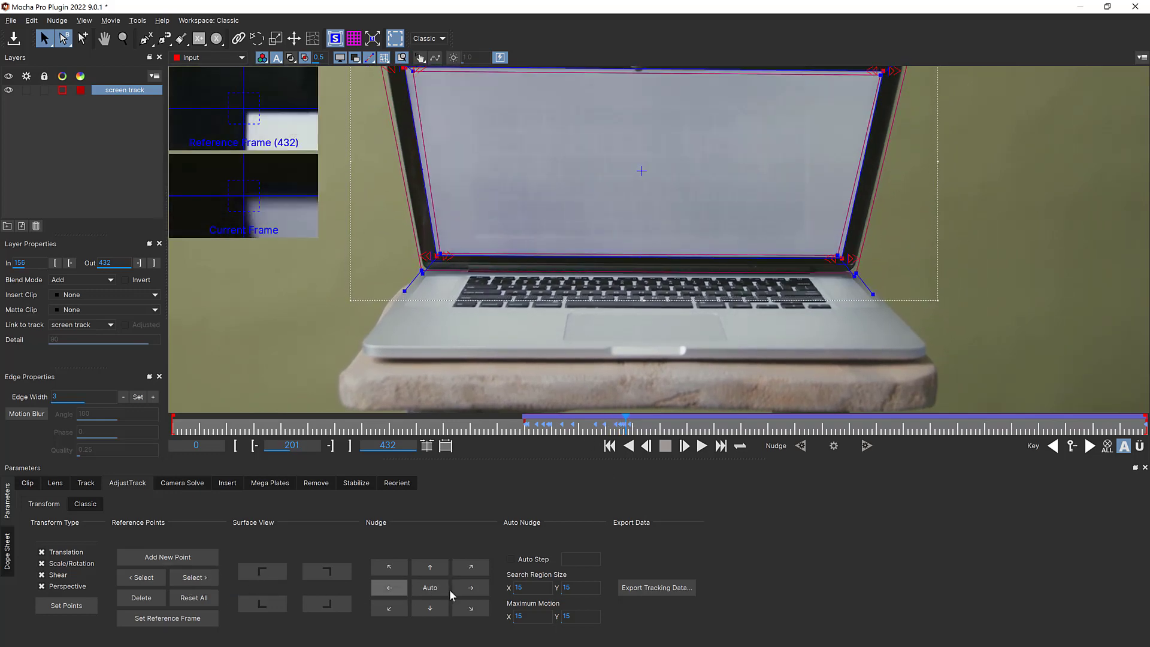
key("Left")
key("Left")
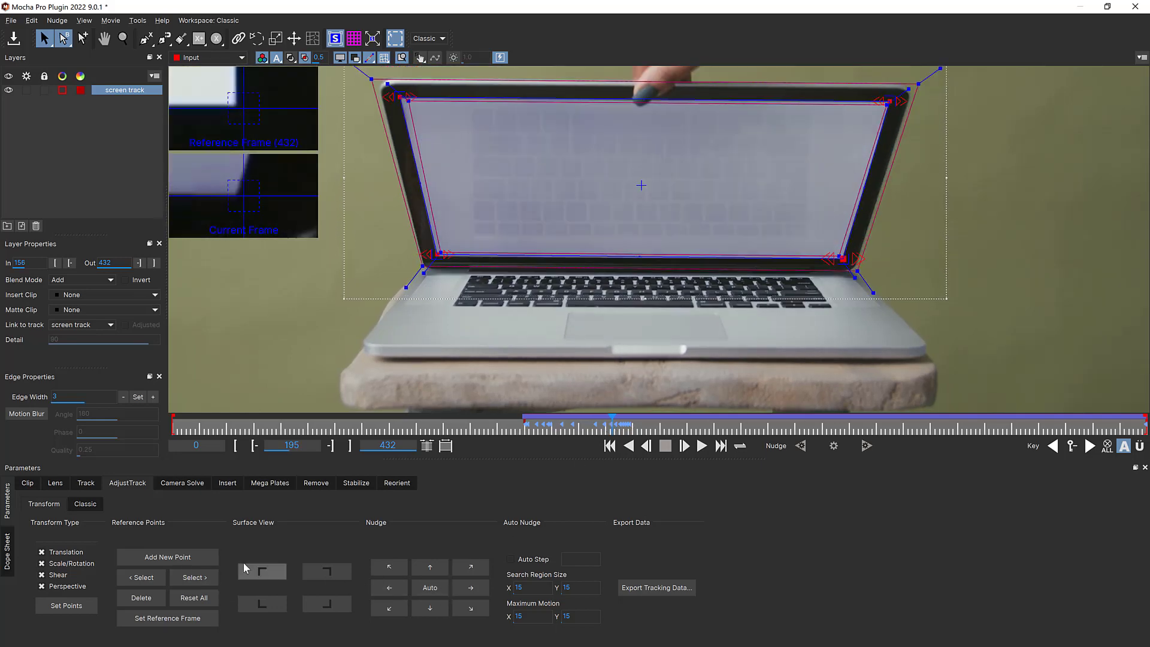
key("Left")
key("Left")
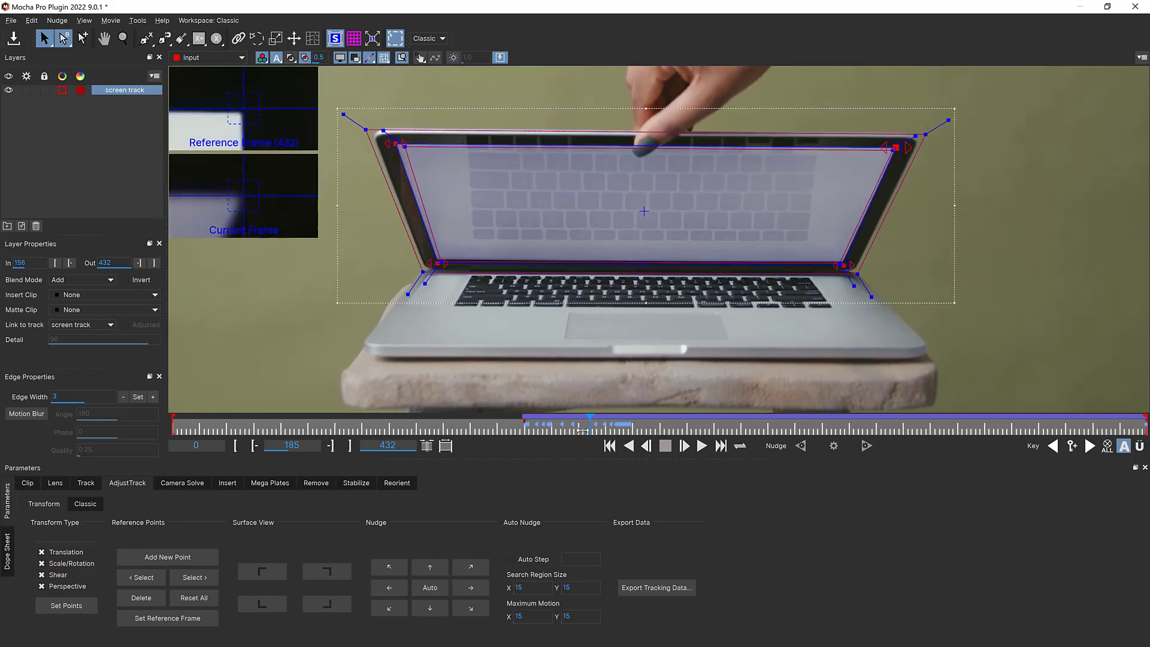
Step through frames 169–183 to review the corner fit as the lid opens.
left_click_drag(621, 422, 584, 452)
key("Right")
key("Right")
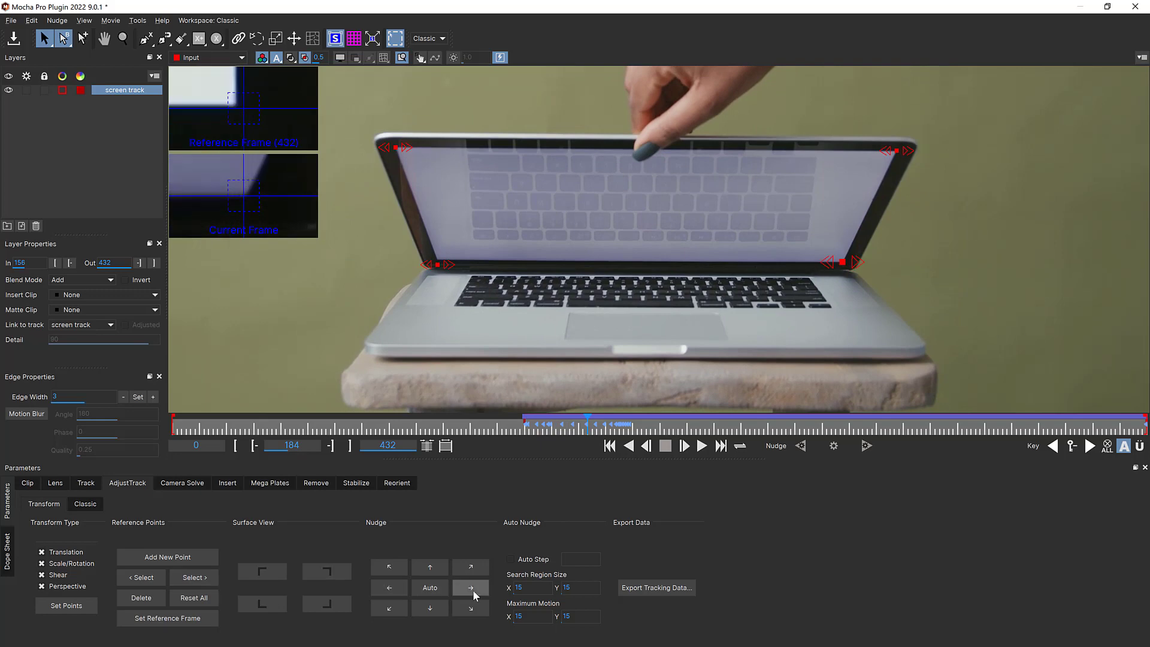
key("Right")
key("Right")
key("Right")
key("Right")
key("Right")
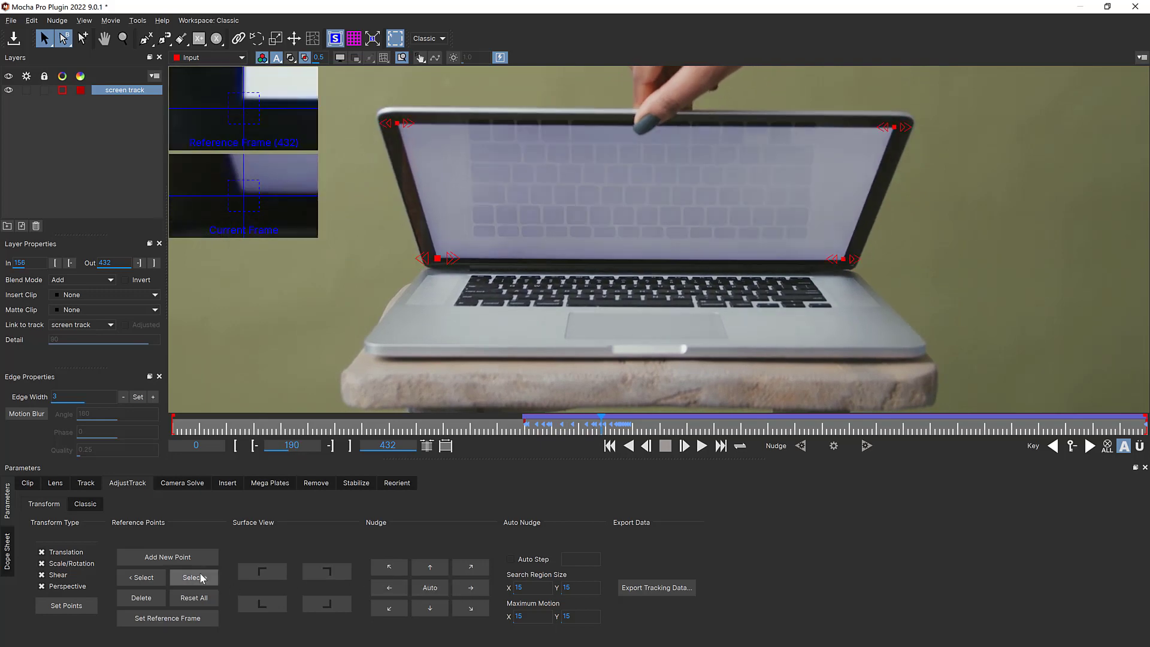
key("Right")
key("Right")
key("Right")
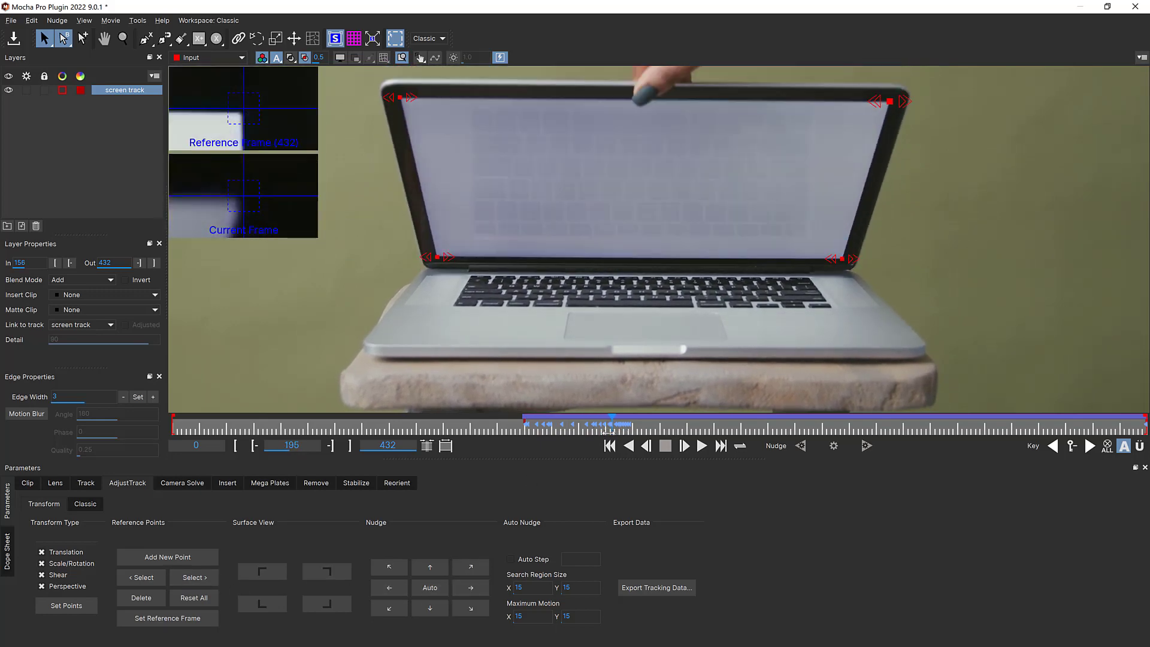
key("Left")
key("Left")
key("Left")
key("Left")
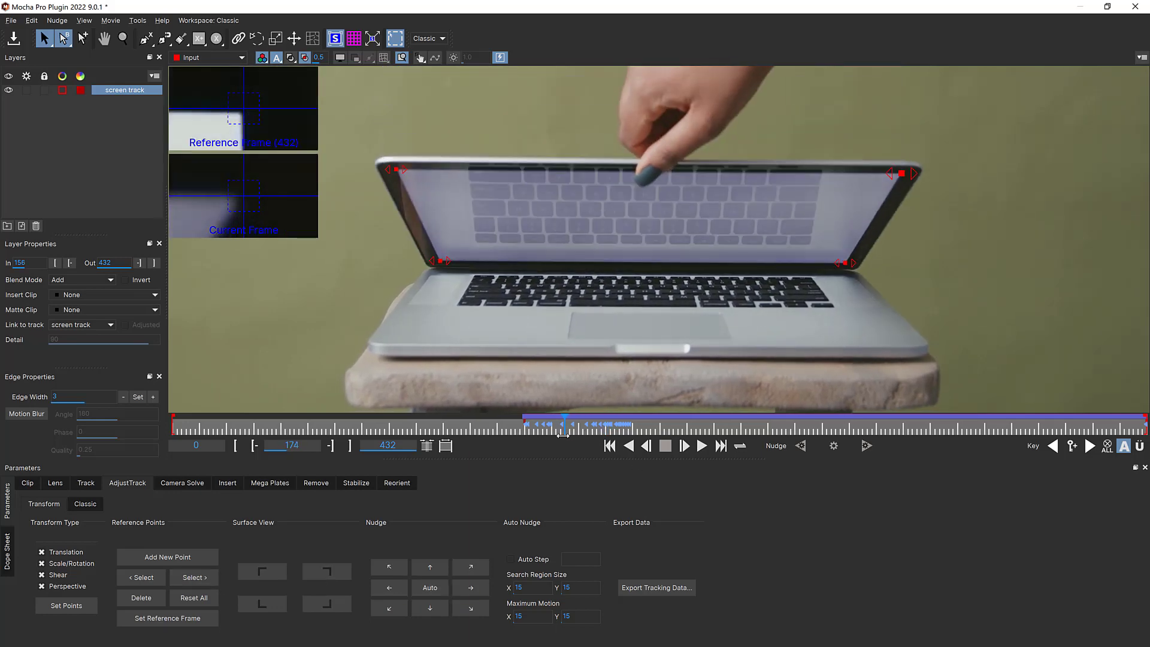
key("Left")
key("Left")
key("Left")
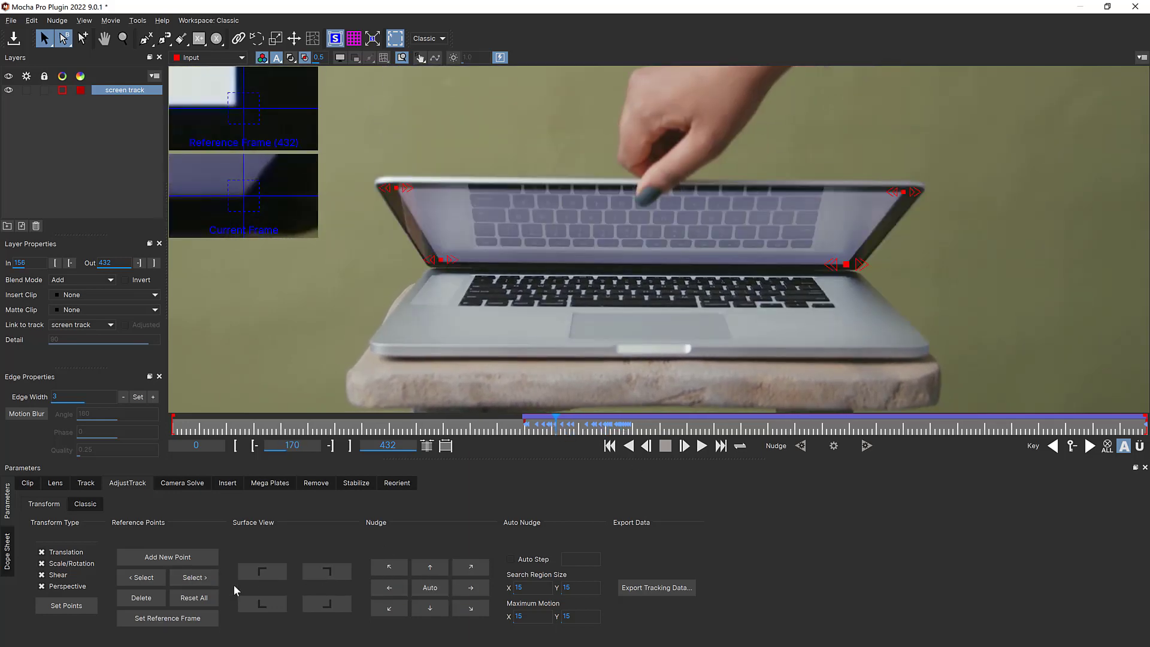
key("Left")
key("Left")
key("Left")
key("Left")
key("Right")
key("Right")
key("Right")
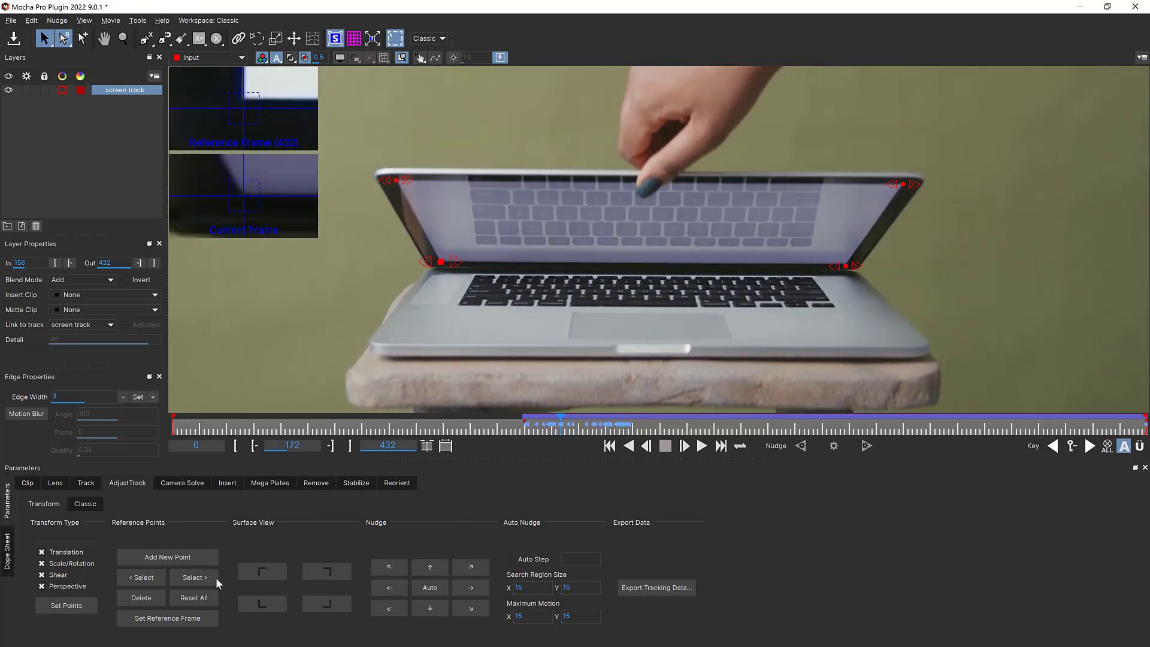
key("Right")
key("Right")
key("Right")
key("Right")
key("Right")
key("Right")
key("Right")
key("Right")
key("Right")
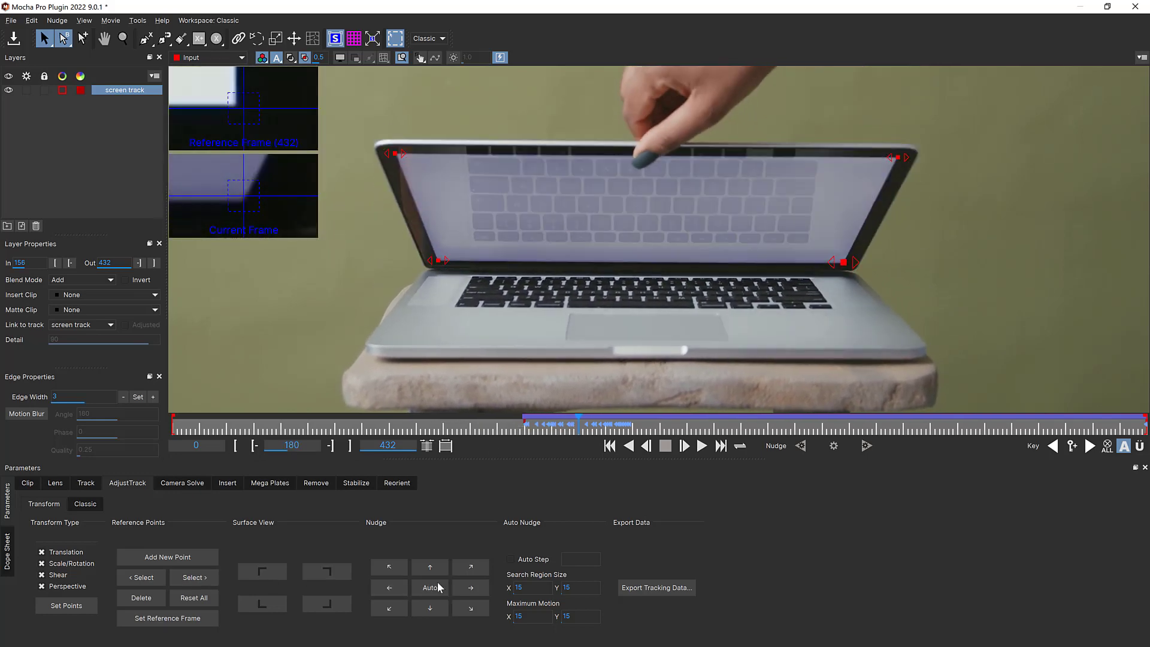
key("Right")
key("Right")
key("Right")
key("Right")
key("Right")
key("Right")
key("Right")
key("Right")
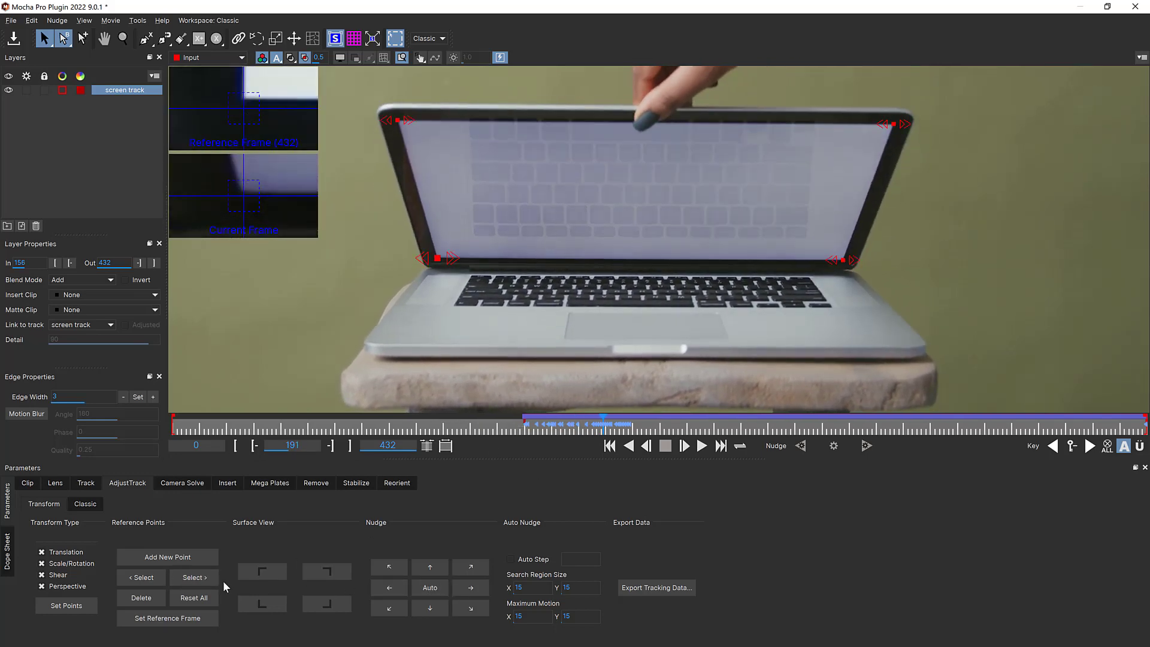
key("Right")
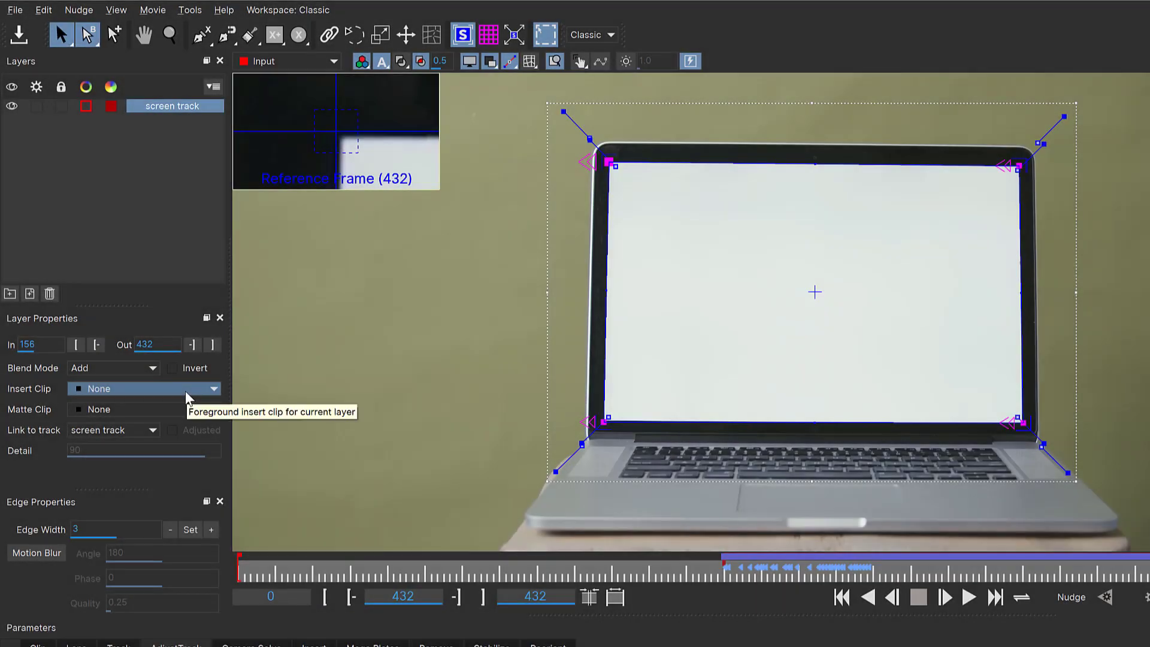
Insert the Logo clip on the screen, scale it down, and set Blend Mode to Multiply.
left_click(185, 388)
left_click(102, 449)
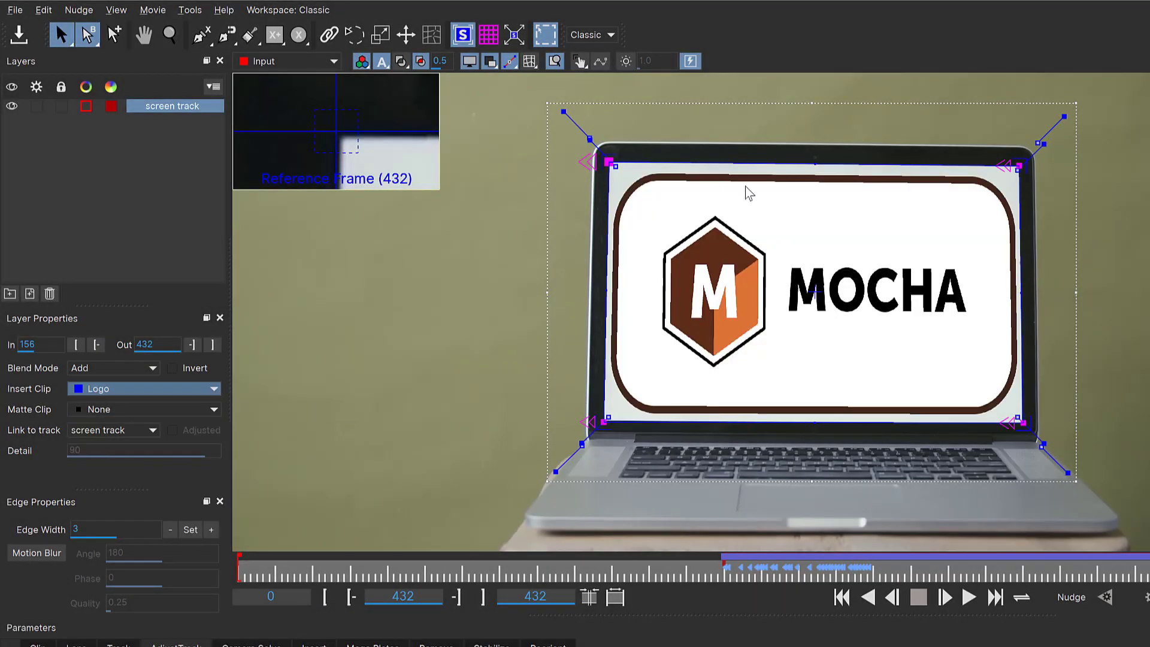
mouse_move(746, 194)
left_mouse_down()
mouse_move(811, 195)
mouse_move(1015, 292)
mouse_move(922, 273)
left_mouse_up()
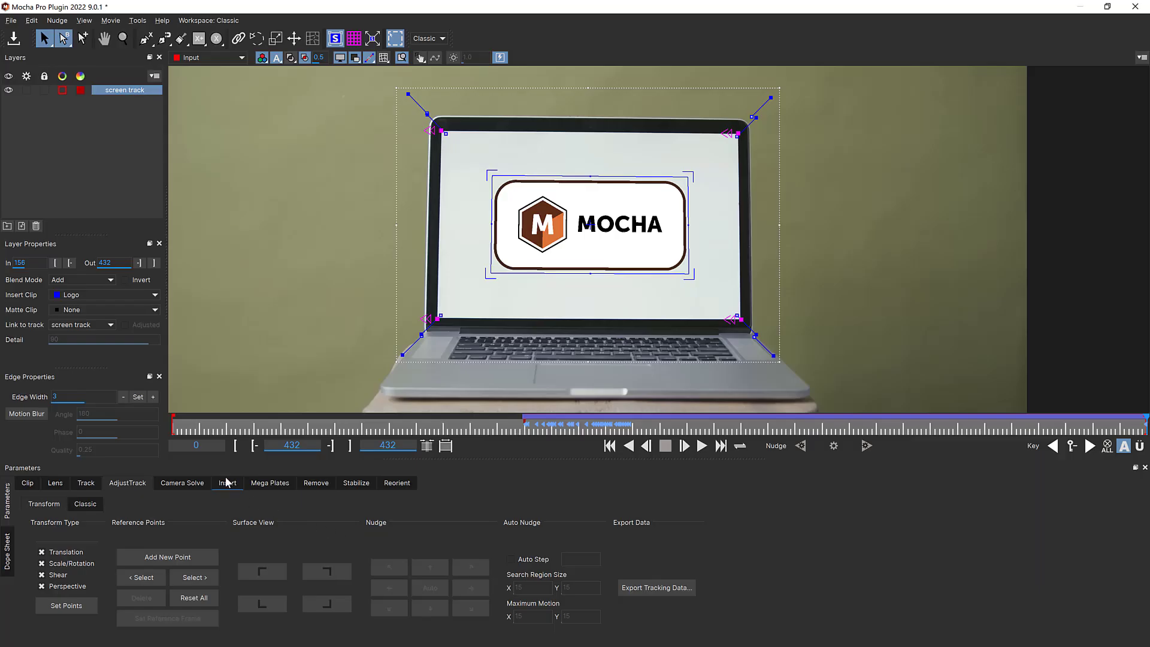
left_click(227, 483)
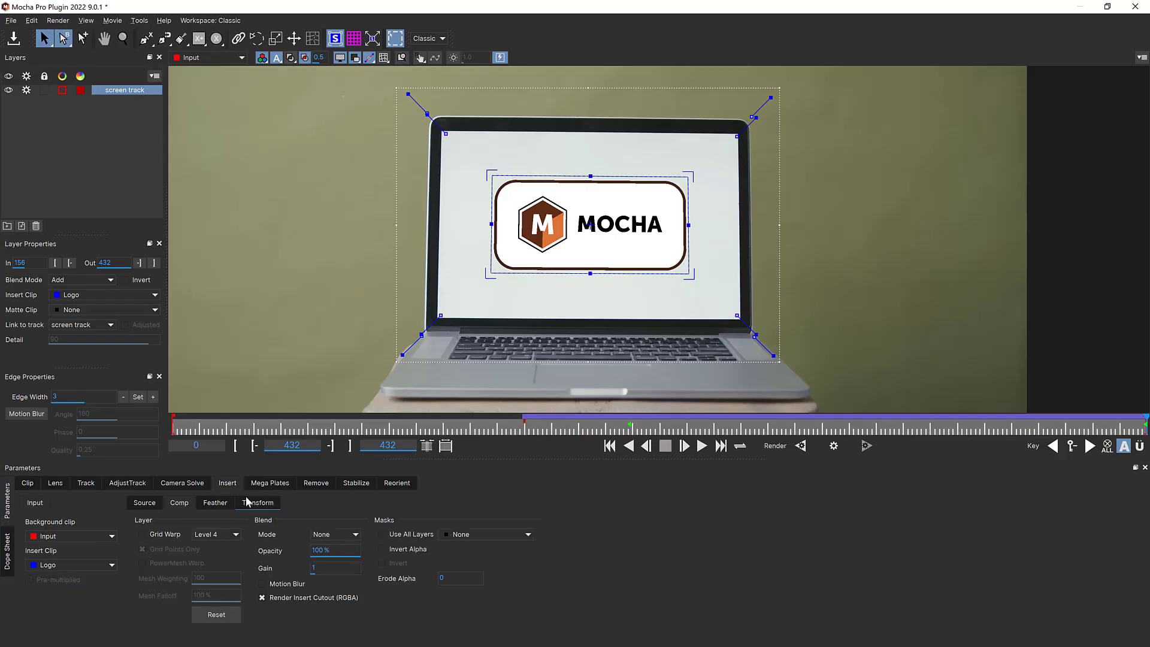
left_click(327, 568)
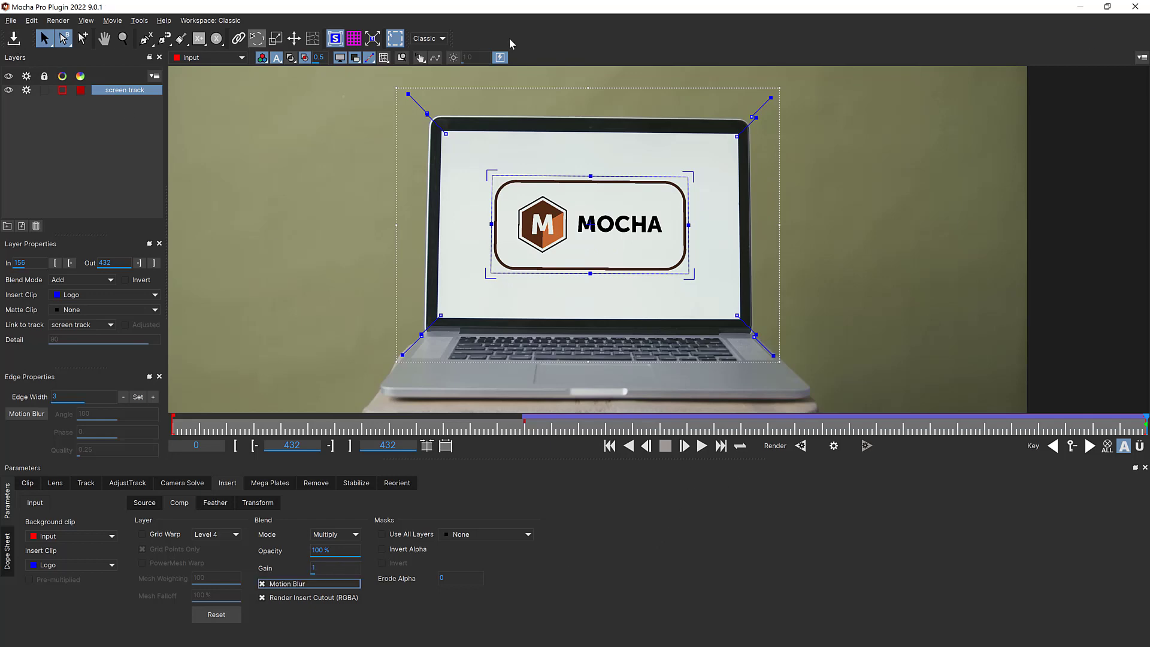
Close Mocha, then set the Mocha Pro render module to Insert: Composite with Render enabled.
left_click(1134, 7)
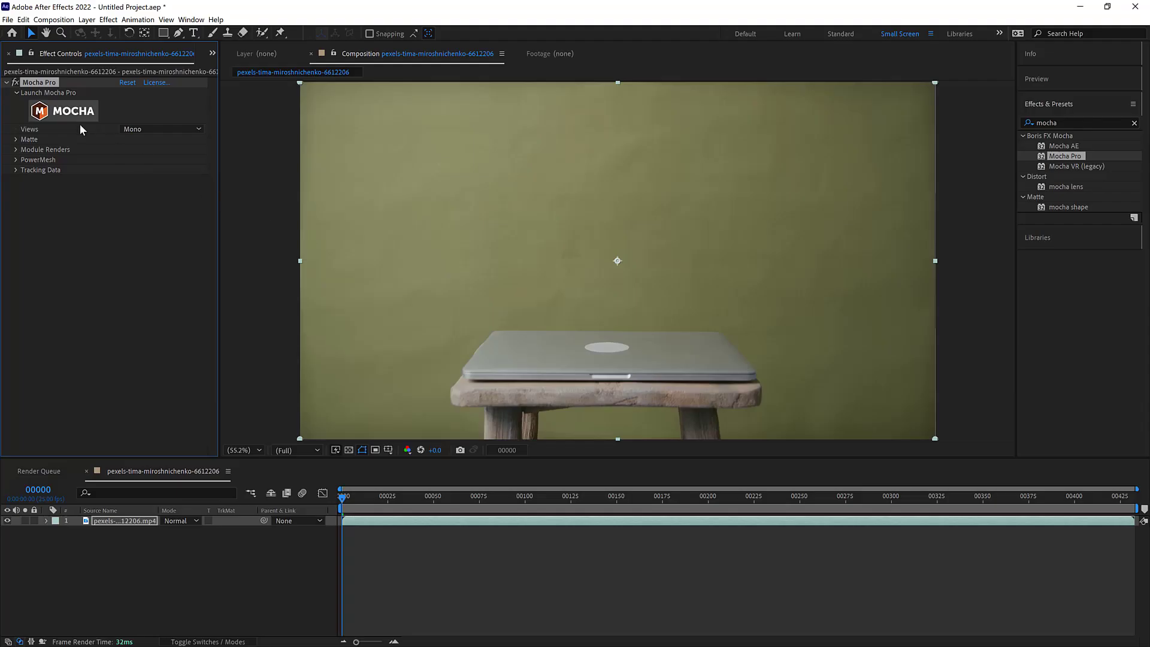
left_click(15, 149)
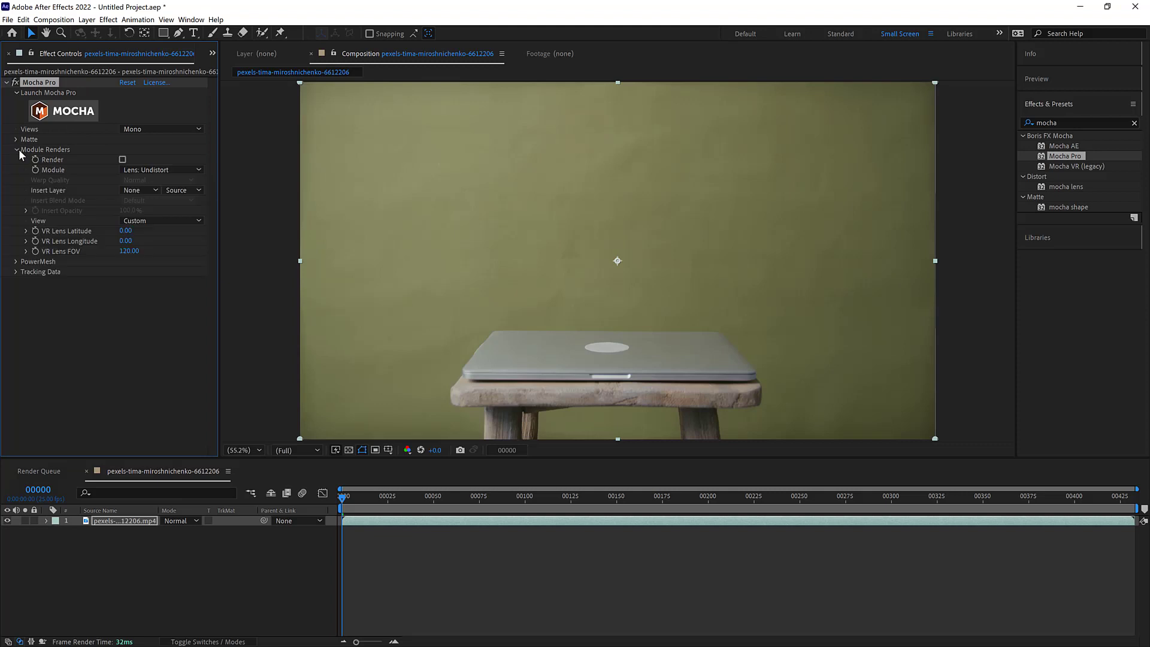
left_click(128, 166)
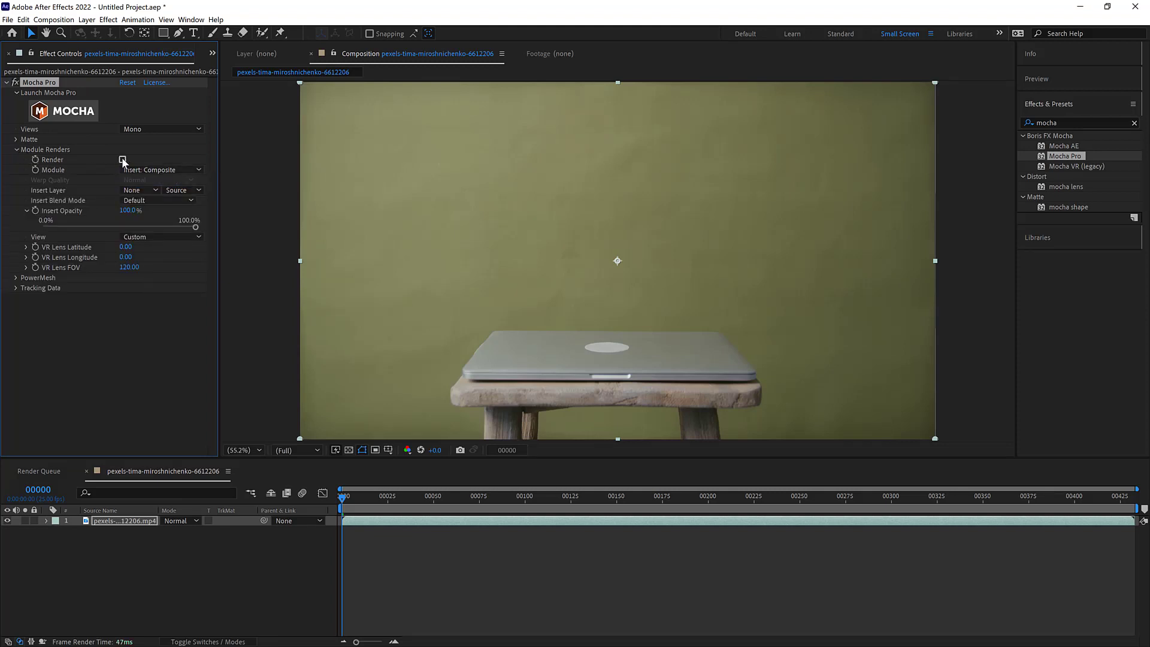
left_click(122, 159)
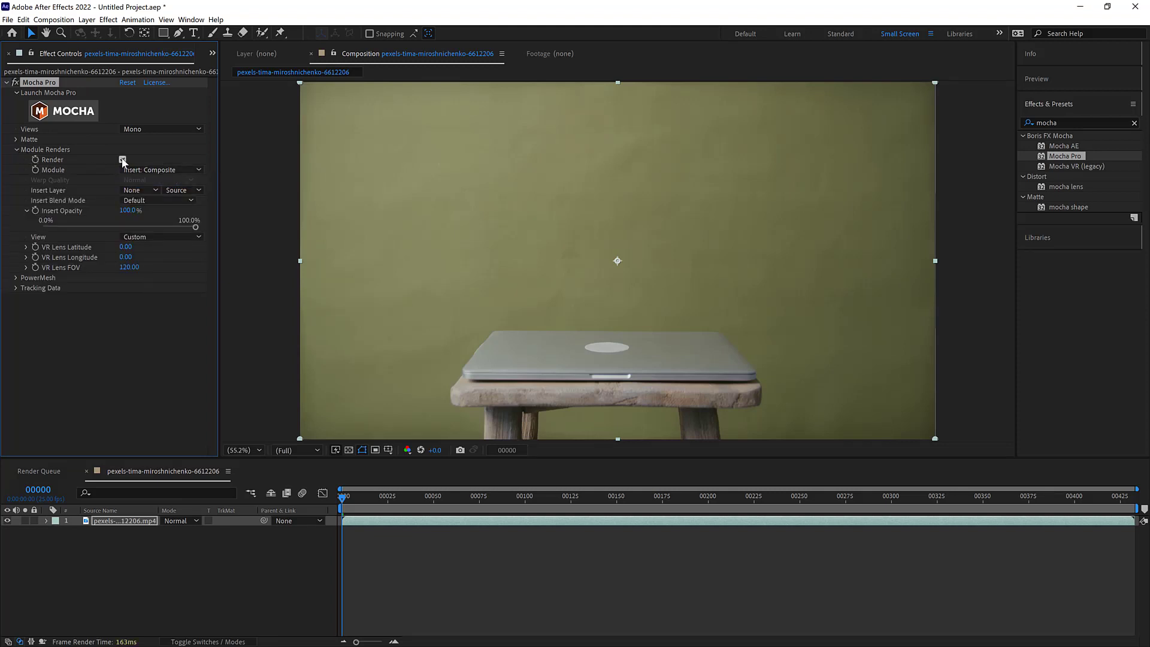